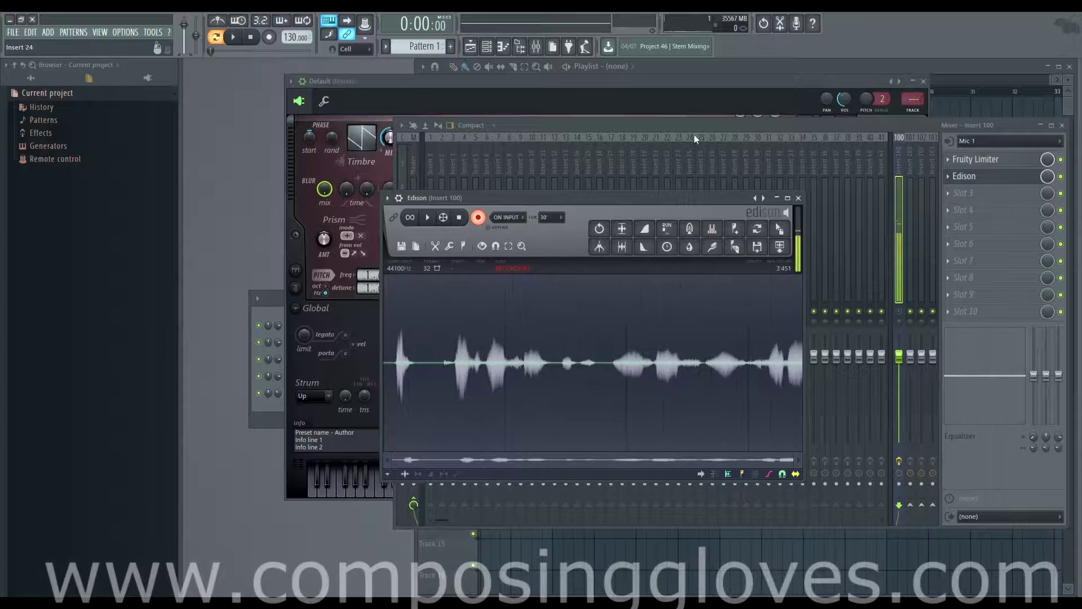
# Bring the Default synth window to the front and sweep filter 1's frequency.
pyautogui.click(753, 88)
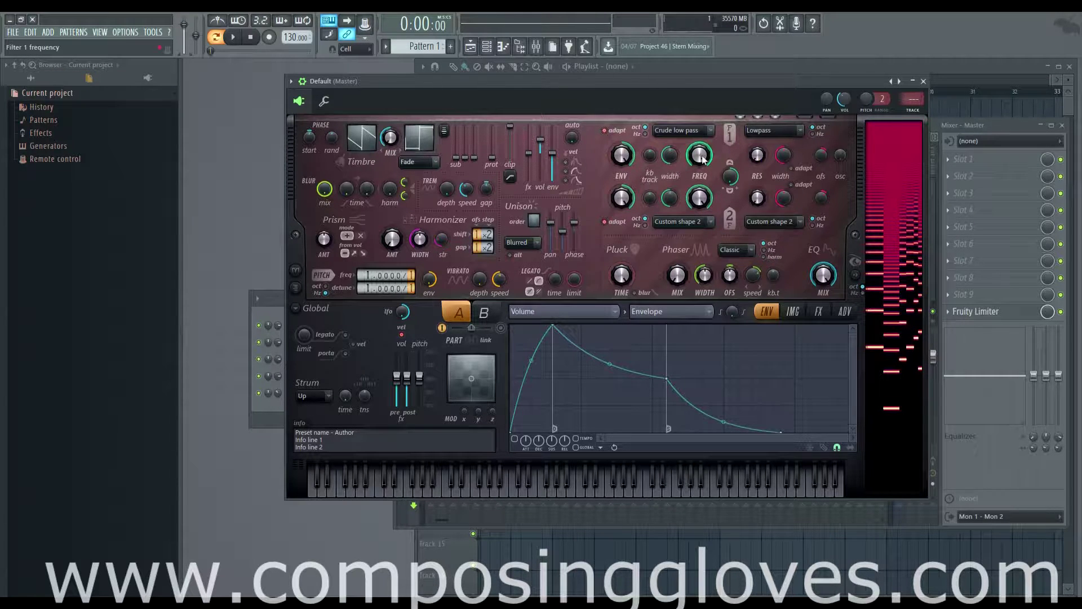
pyautogui.moveTo(702, 153)
pyautogui.mouseDown()
pyautogui.moveTo(702, 208)
pyautogui.moveTo(704, 151)
pyautogui.moveTo(704, 175)
pyautogui.moveTo(699, 160)
pyautogui.mouseUp()
pyautogui.moveTo(692, 158); pyautogui.dragTo(692, 119)
pyautogui.moveTo(701, 159); pyautogui.dragTo(700, 154)
# Select the Lowpass resonance type for filter 1, raise its resonance amount, and sweep the filter frequency.
pyautogui.click(774, 131)
pyautogui.click(780, 228)
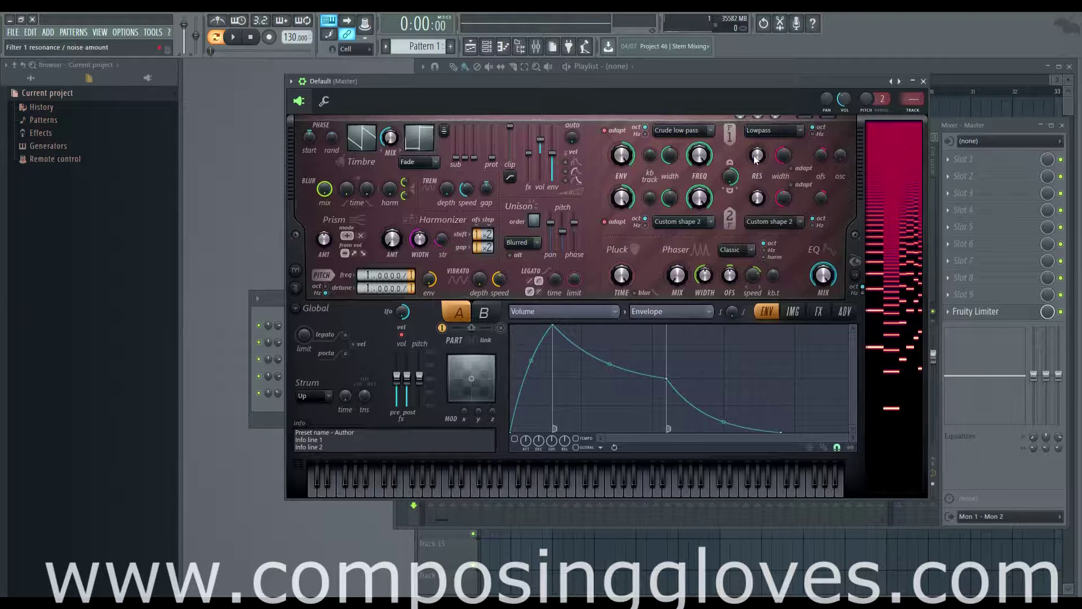
pyautogui.moveTo(756, 160); pyautogui.dragTo(756, 113)
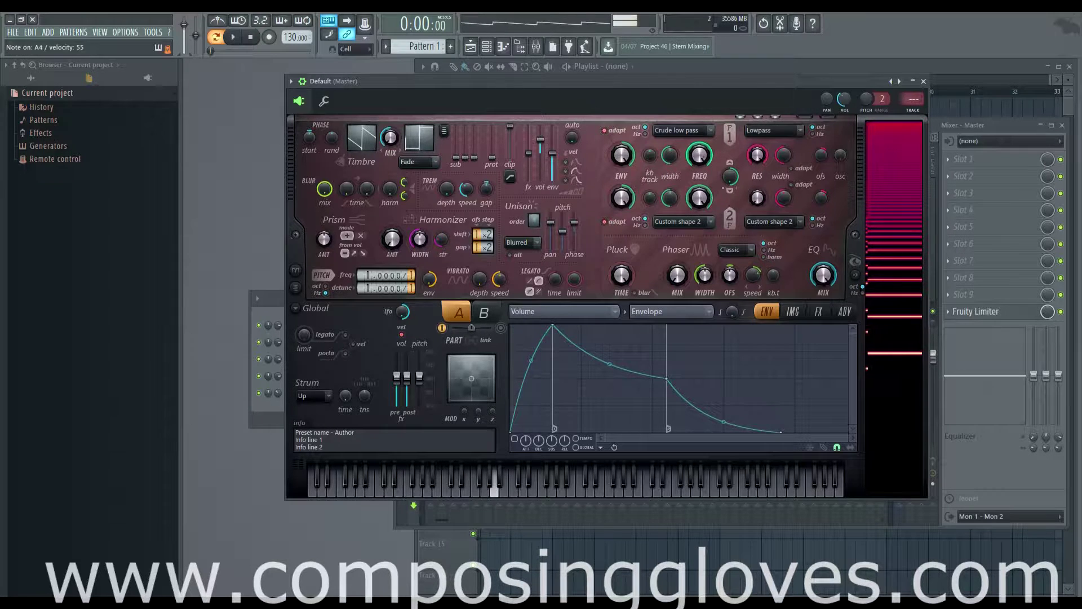
pyautogui.moveTo(698, 153); pyautogui.dragTo(698, 180)
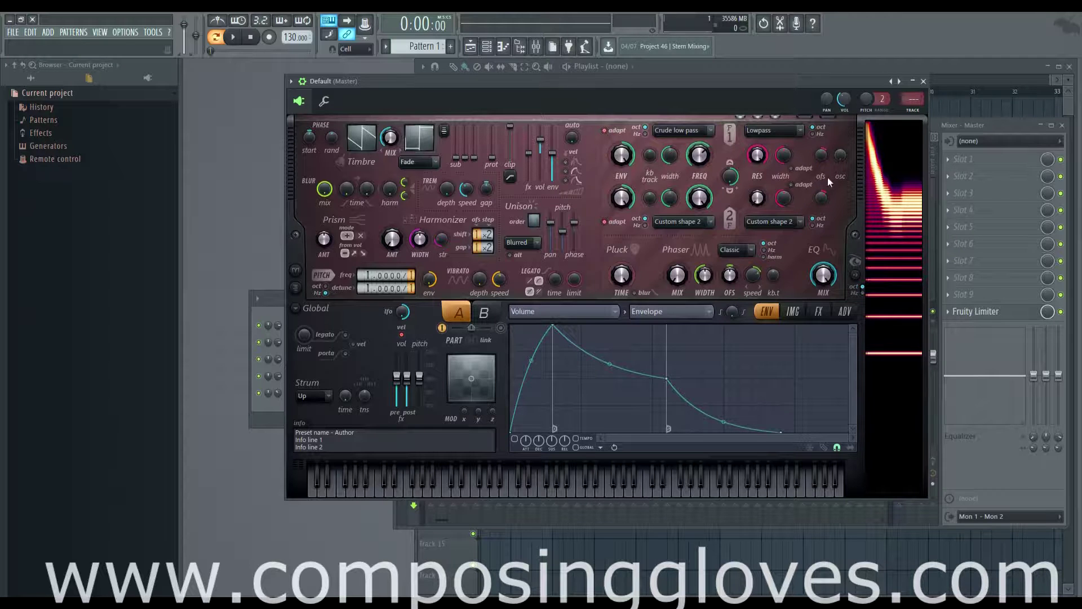
# Try different resonance offset settings on filter 1 with the Lowpass resonance type.
pyautogui.moveTo(821, 157); pyautogui.dragTo(821, 190)
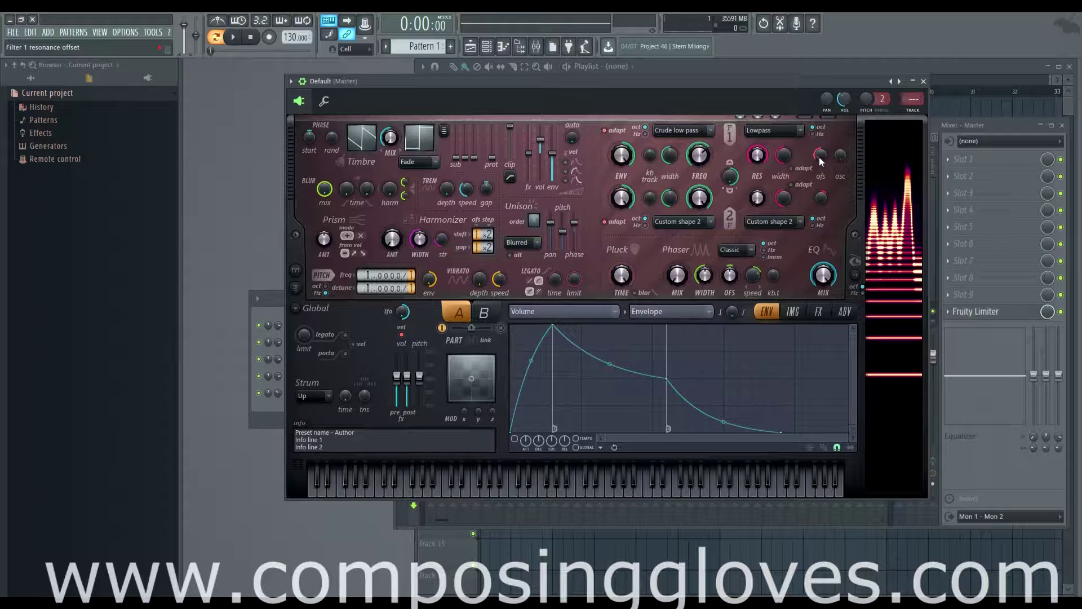
pyautogui.moveTo(820, 157); pyautogui.dragTo(819, 169)
pyautogui.moveTo(822, 156); pyautogui.dragTo(827, 158)
pyautogui.click(766, 130)
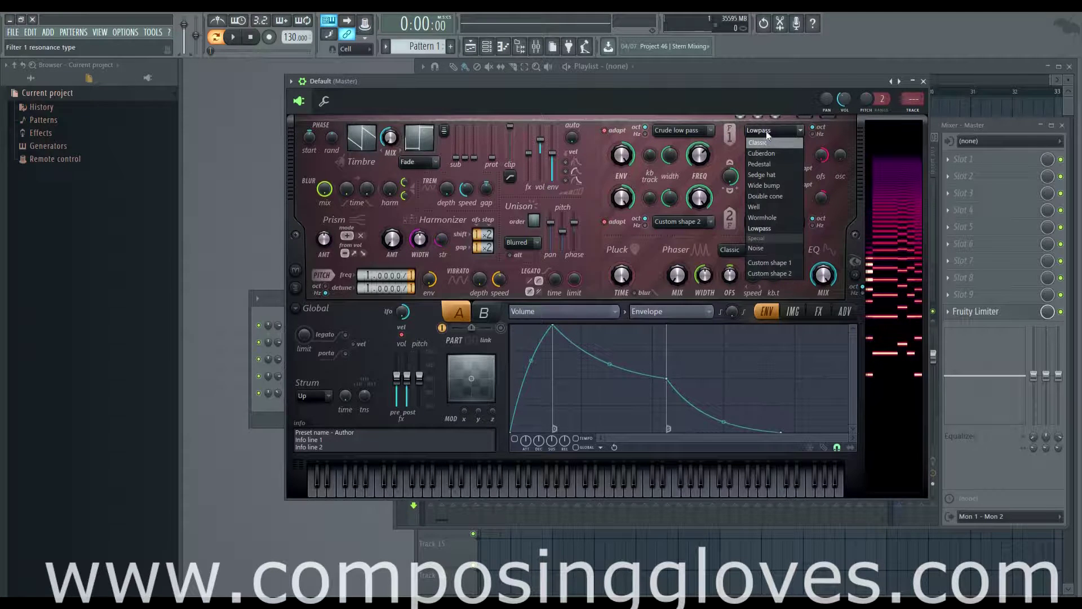
pyautogui.click(799, 131)
pyautogui.moveTo(822, 155); pyautogui.dragTo(822, 194)
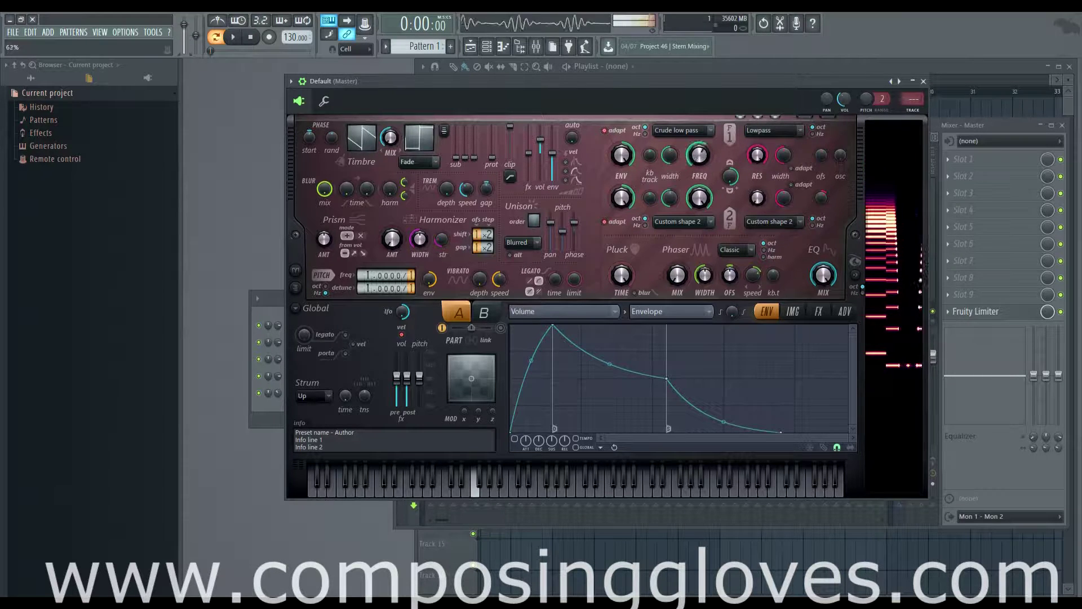
pyautogui.click(706, 134)
pyautogui.click(706, 134)
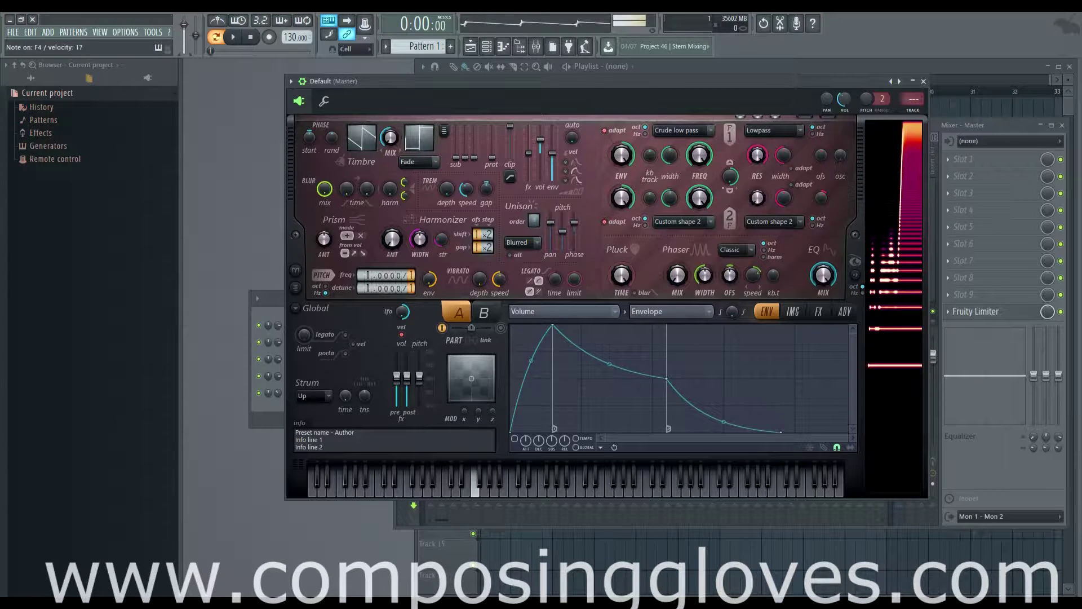
pyautogui.moveTo(823, 159)
pyautogui.mouseDown()
pyautogui.moveTo(824, 133)
pyautogui.moveTo(824, 148)
pyautogui.mouseUp()
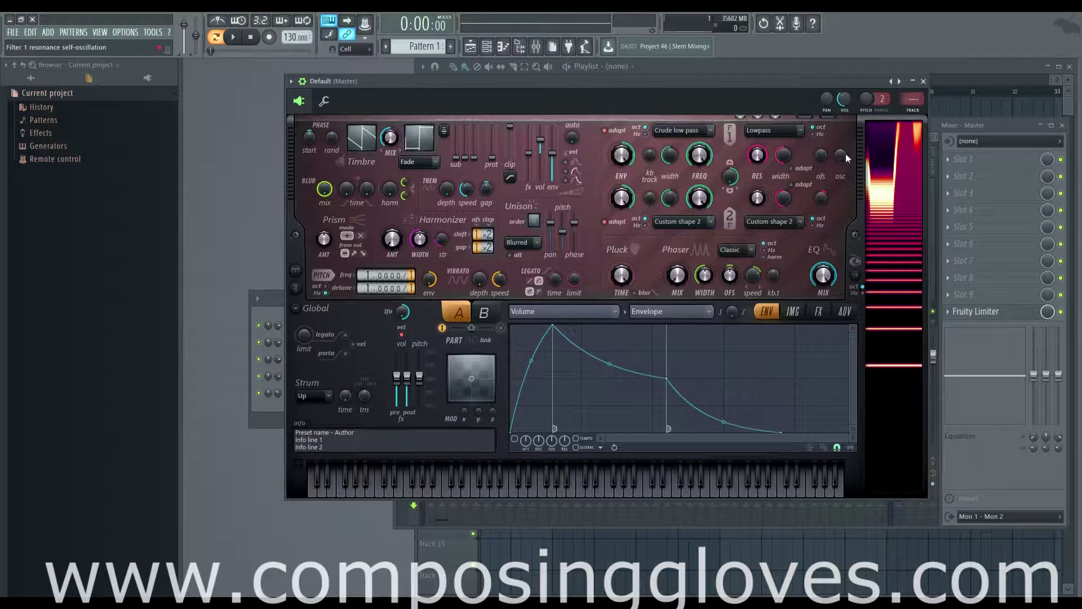
# Adjust filter 1's resonance amount and frequency, and sweep its resonance width.
pyautogui.moveTo(756, 155); pyautogui.dragTo(757, 148)
pyautogui.moveTo(704, 158); pyautogui.dragTo(703, 174)
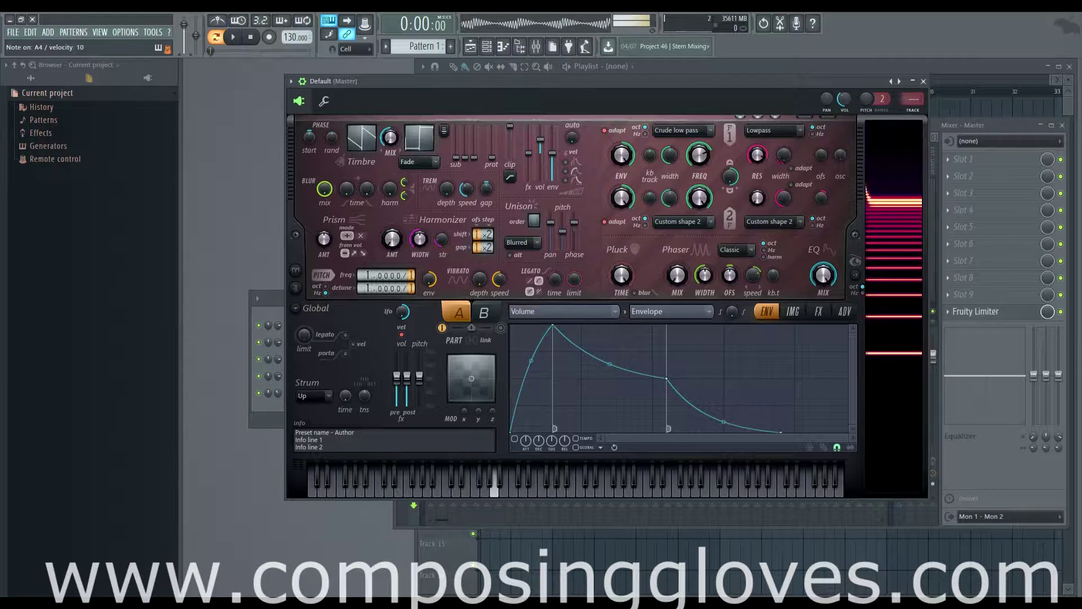
pyautogui.moveTo(785, 159); pyautogui.dragTo(785, 116)
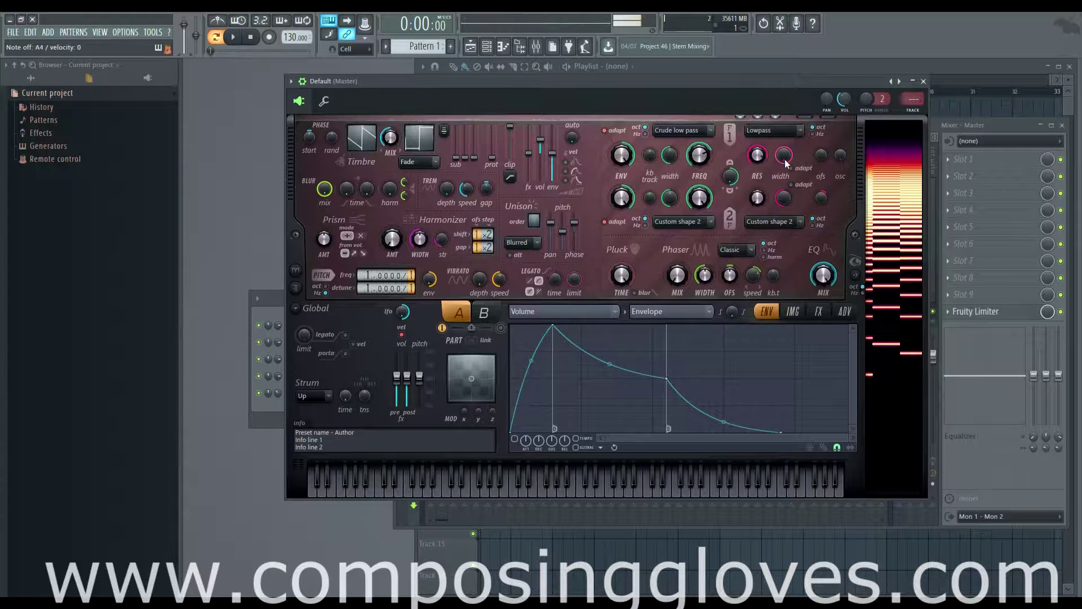
pyautogui.moveTo(784, 159); pyautogui.dragTo(785, 159)
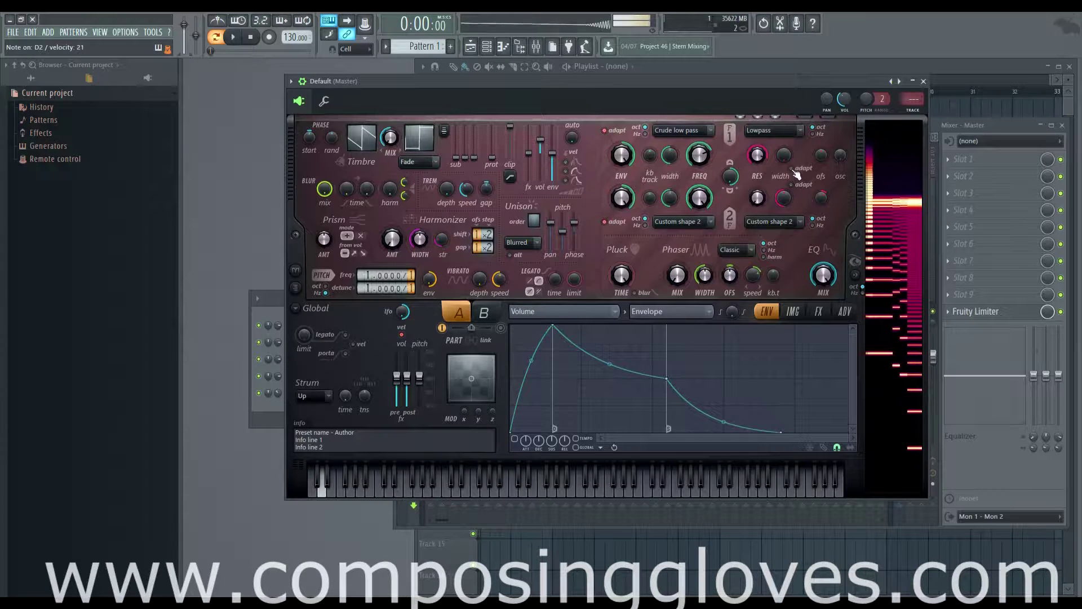
# Try adaptive resonance width on filter 1 while playing notes across the keyboard.
pyautogui.click(793, 170)
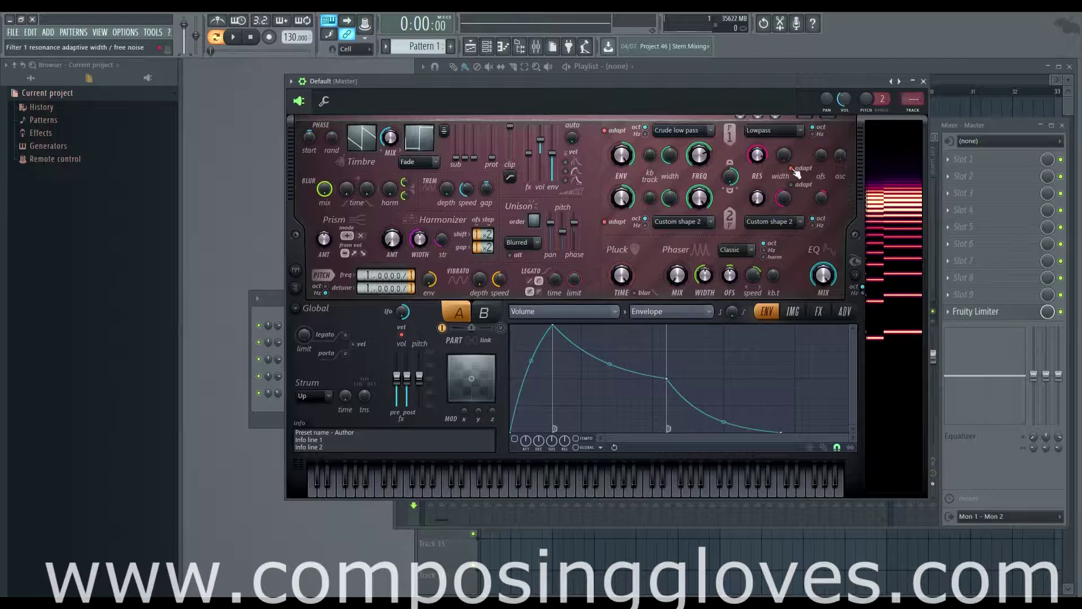
pyautogui.moveTo(784, 156); pyautogui.dragTo(785, 153)
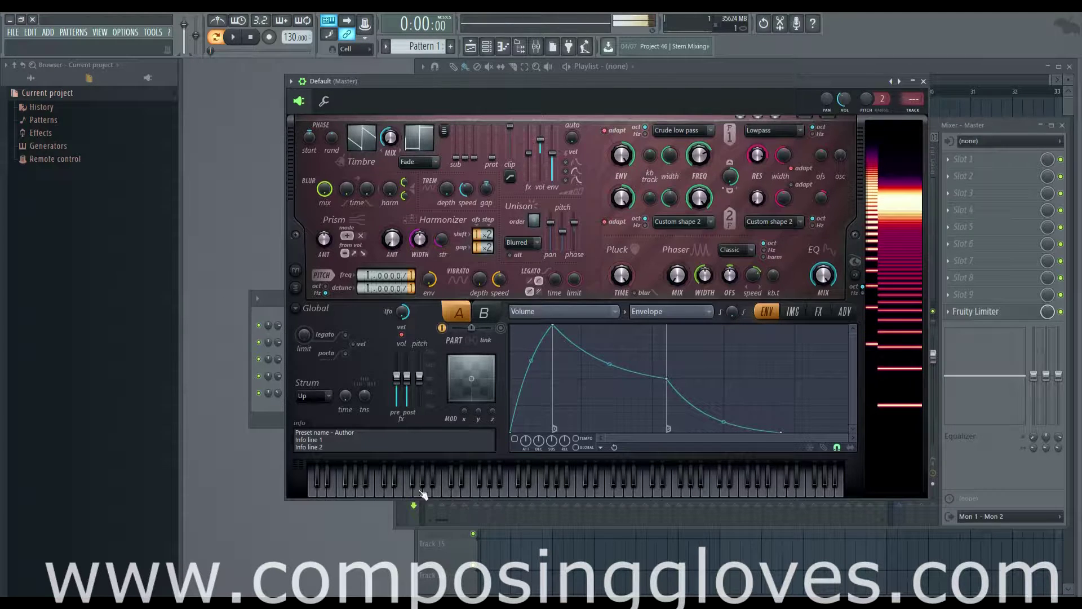
pyautogui.moveTo(685, 485)
pyautogui.mouseDown()
pyautogui.moveTo(747, 485)
pyautogui.moveTo(608, 489)
pyautogui.mouseUp()
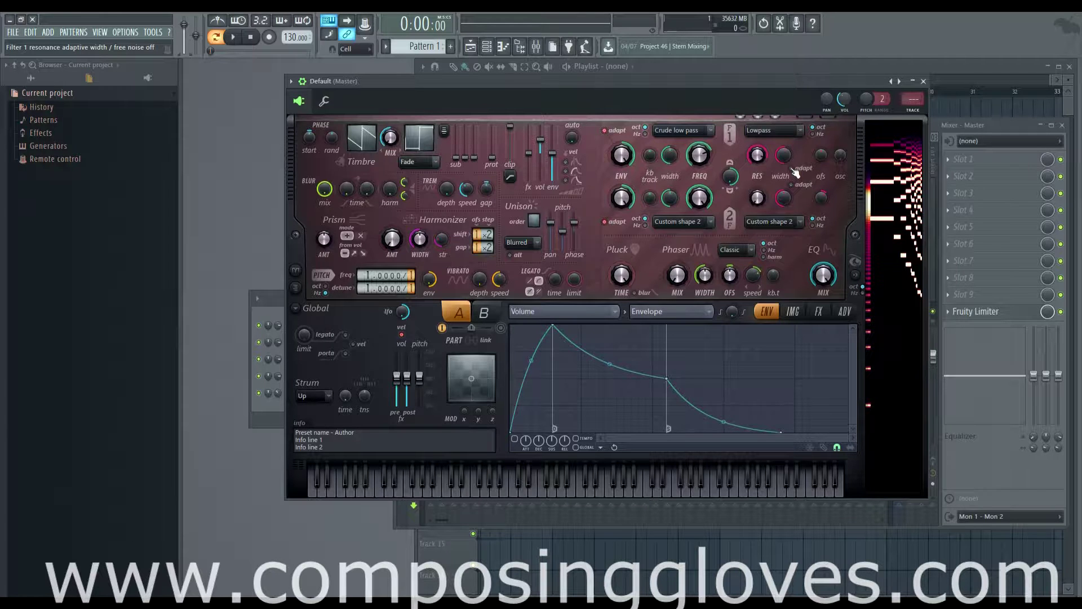
# Set filter 1's resonance width to 70% and switch the resonance unit to Hz and back to octaves.
pyautogui.moveTo(757, 155); pyautogui.dragTo(757, 152)
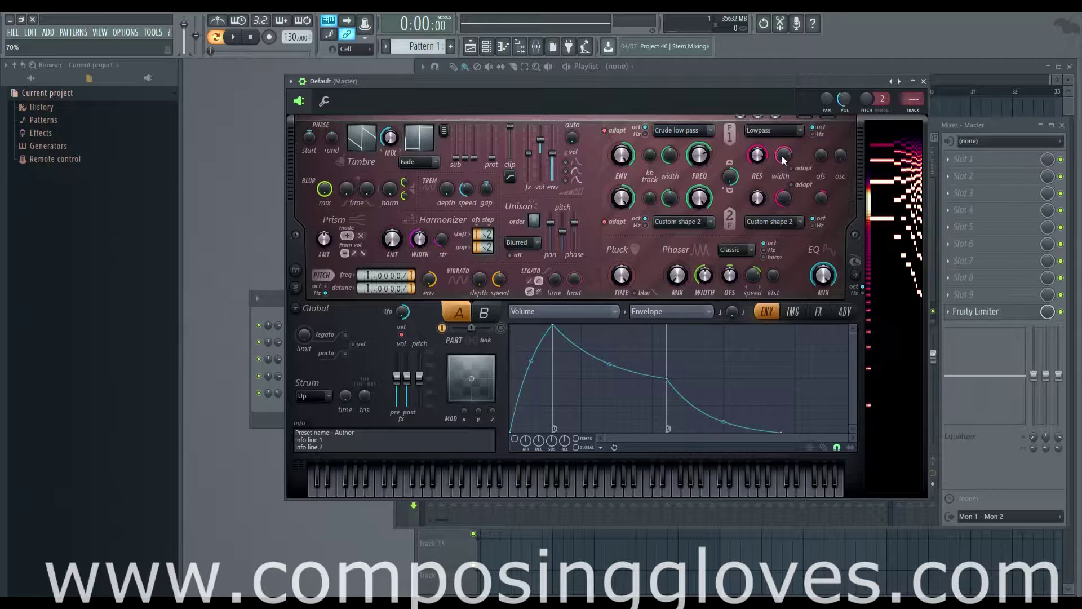
pyautogui.click(815, 134)
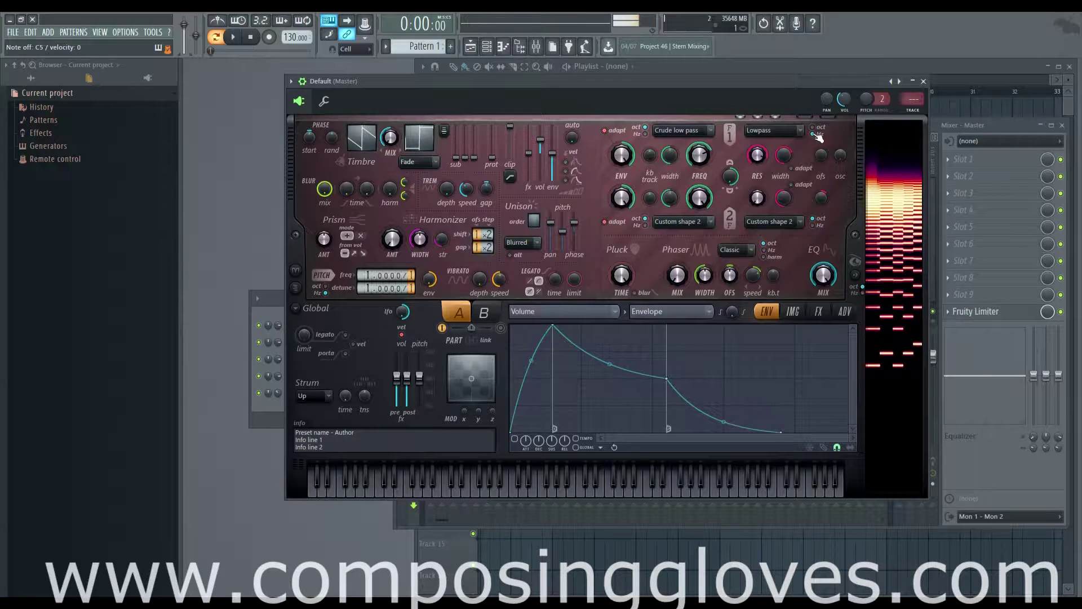
pyautogui.click(815, 129)
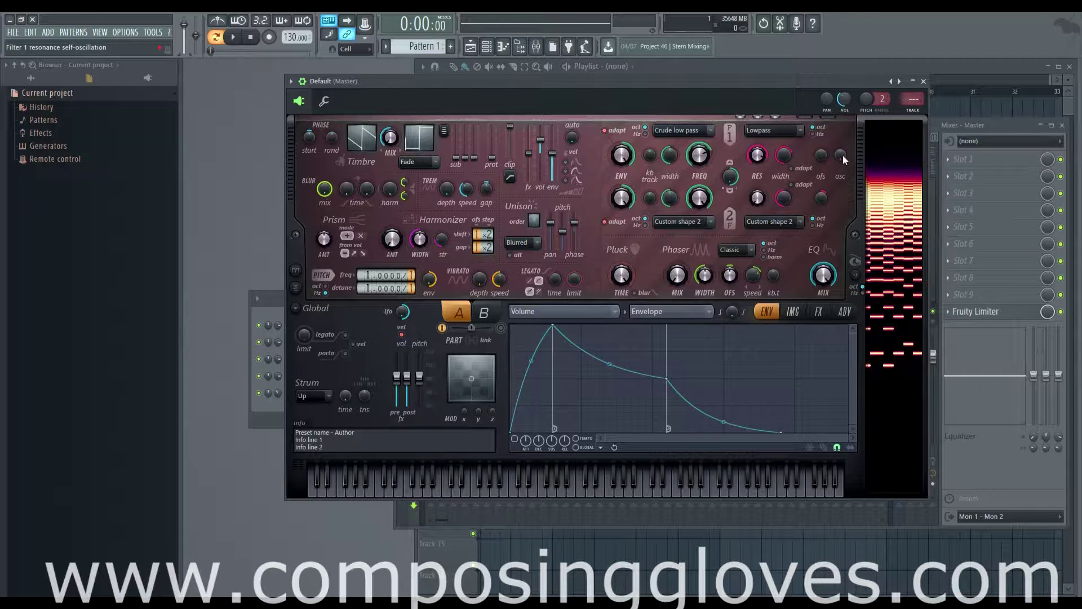
# Try resonance self-oscillation on filter 1 with a lowered resonance amount and an adjusted frequency.
pyautogui.moveTo(843, 159); pyautogui.dragTo(843, 130)
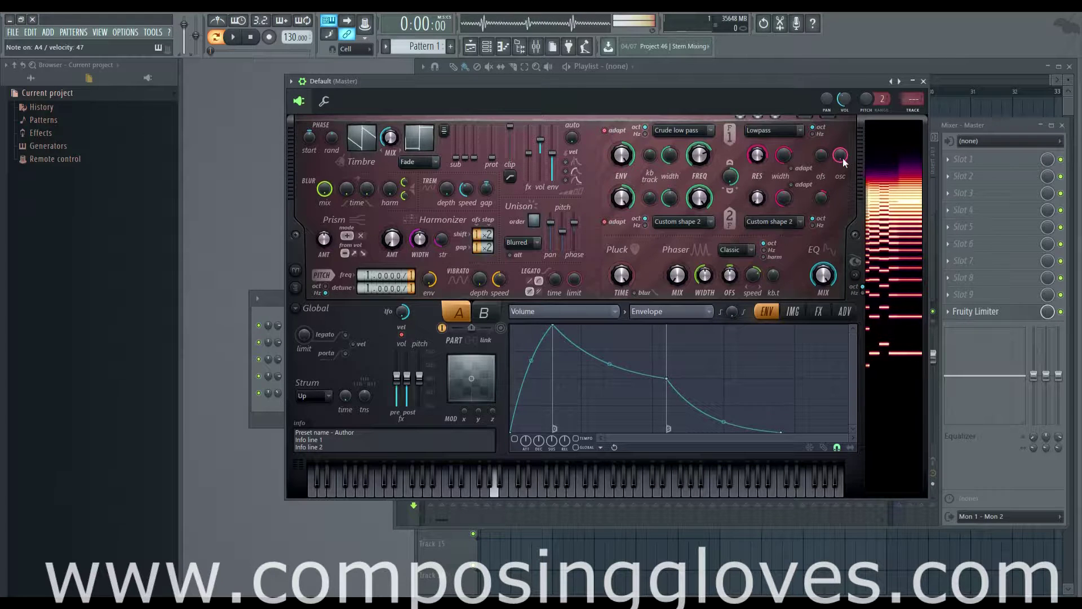
pyautogui.moveTo(757, 155)
pyautogui.mouseDown()
pyautogui.moveTo(757, 189)
pyautogui.moveTo(756, 169)
pyautogui.mouseUp()
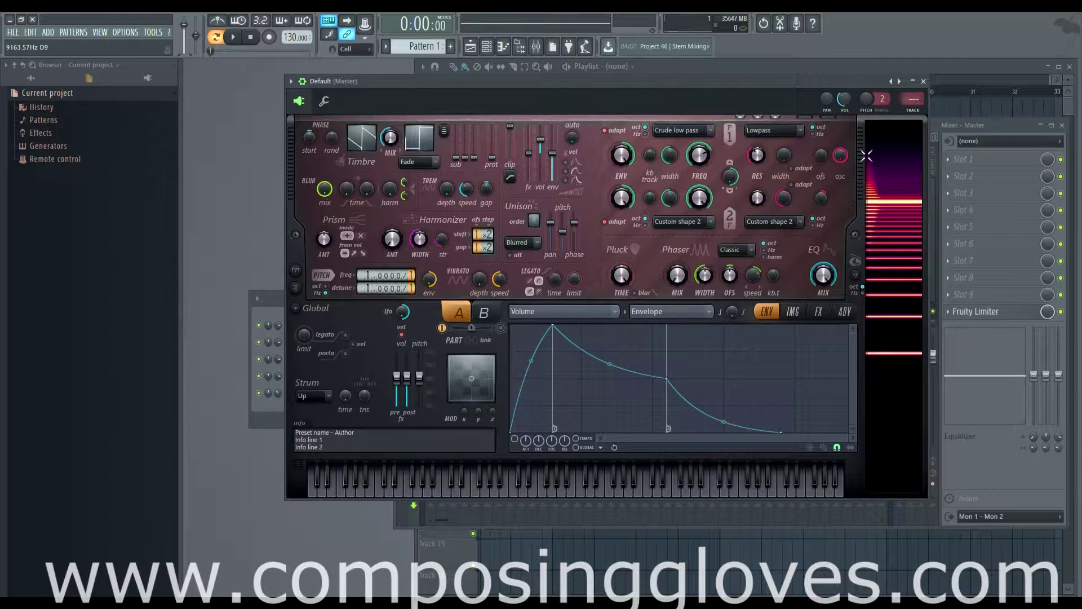
pyautogui.moveTo(701, 156); pyautogui.dragTo(700, 156)
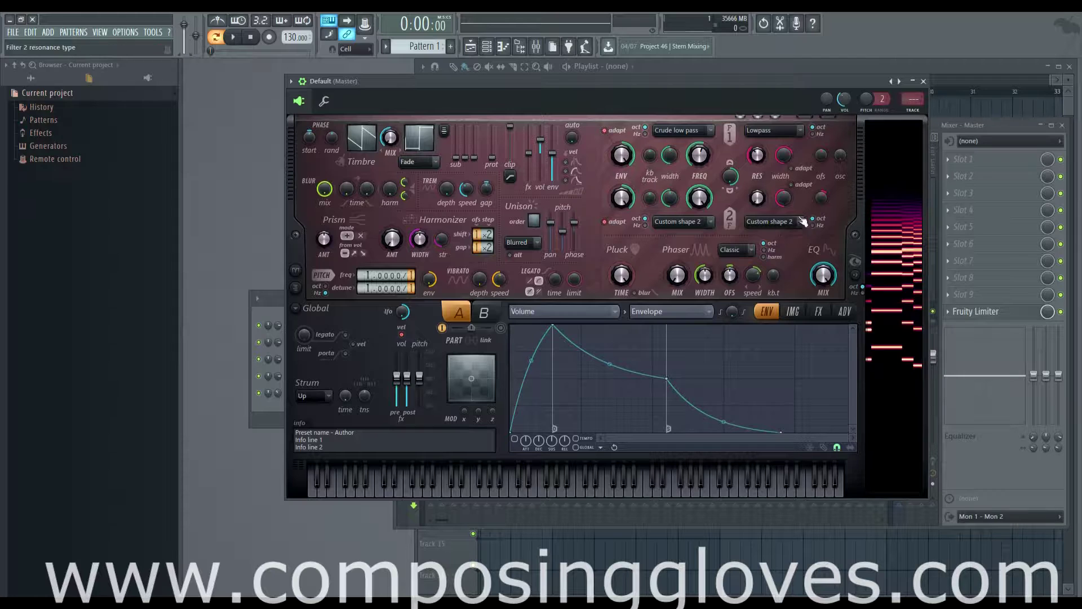
# Set filter 1's resonance type to Cuberdon and sweep its resonance width.
pyautogui.click(783, 131)
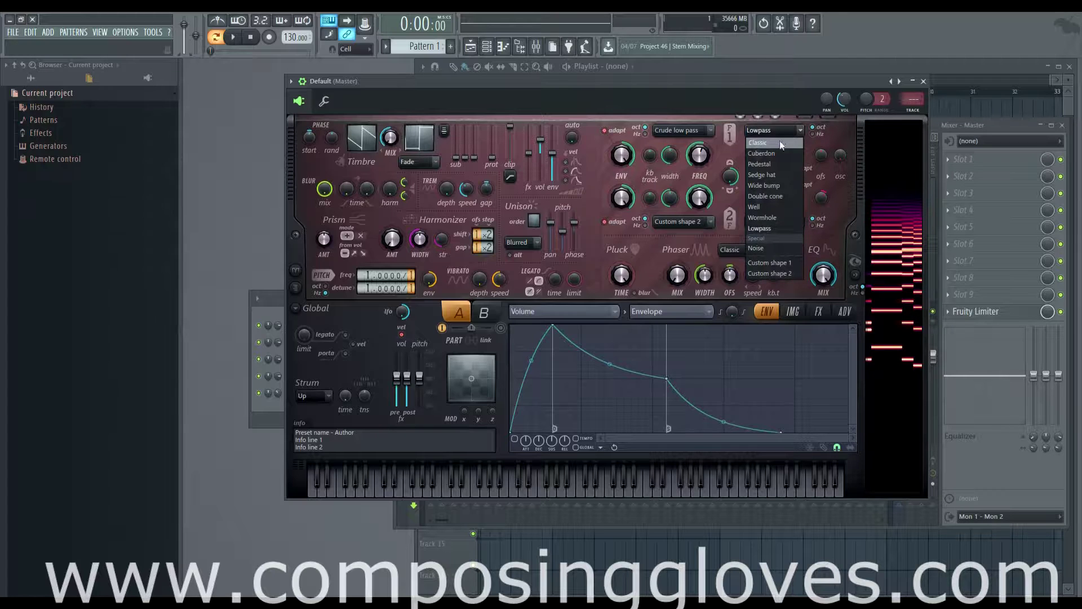
pyautogui.click(789, 136)
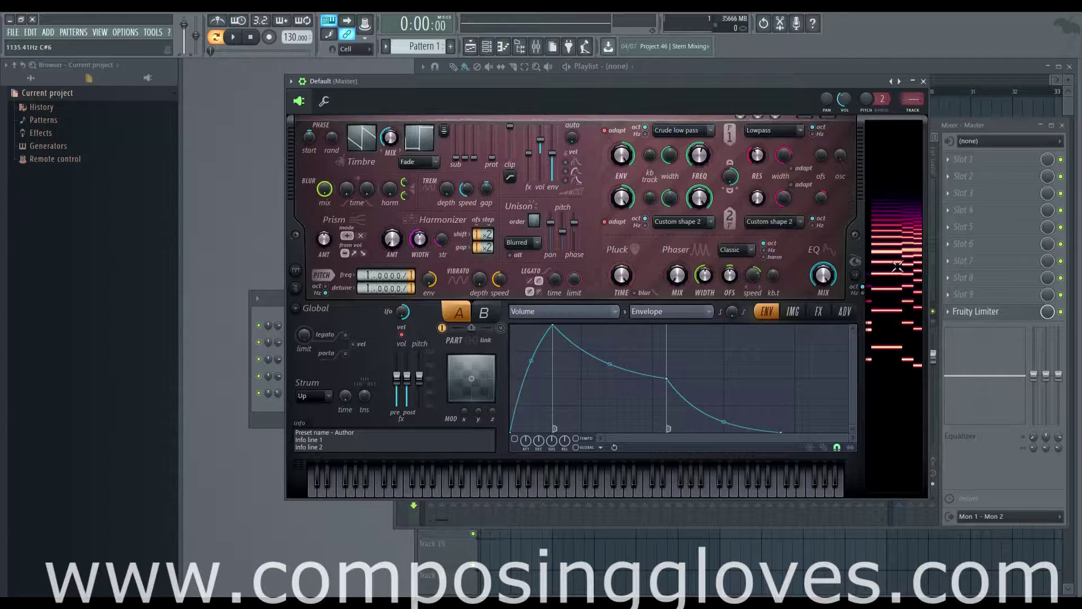
pyautogui.click(769, 136)
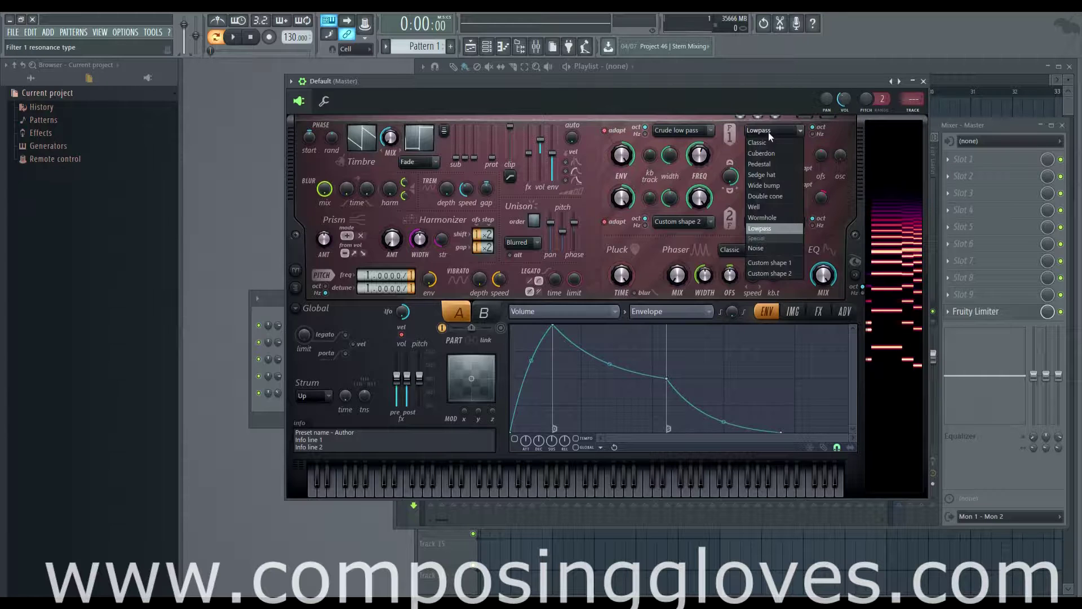
pyautogui.click(769, 132)
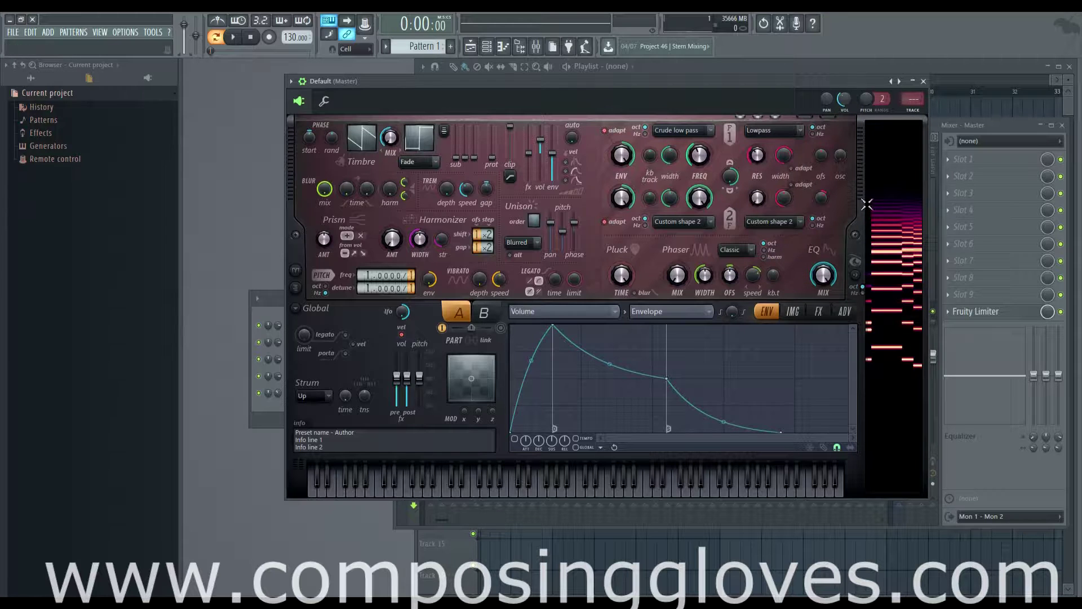
pyautogui.click(780, 129)
pyautogui.click(780, 153)
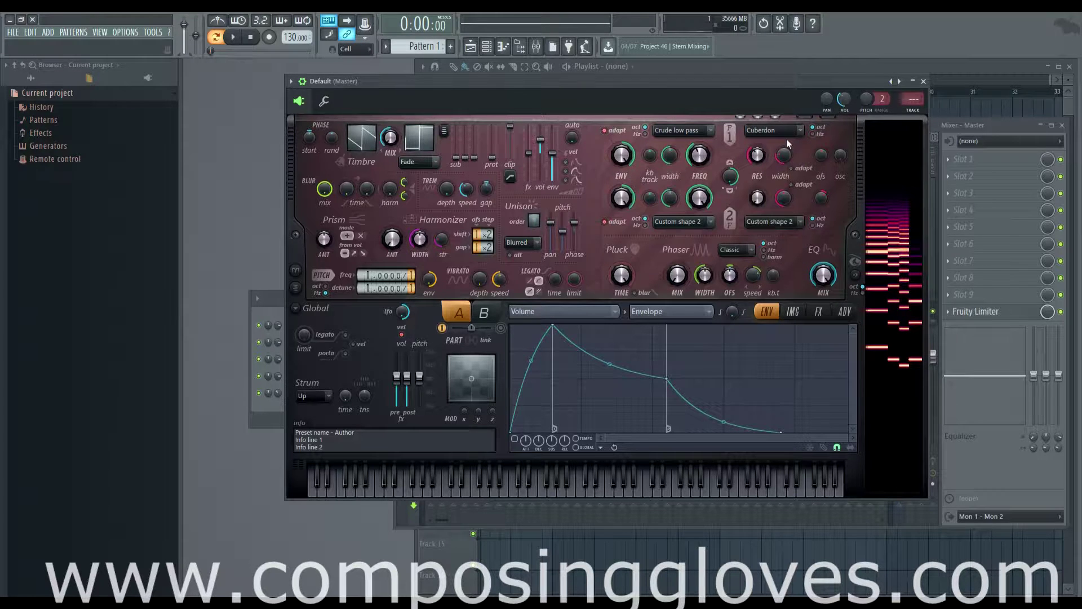
pyautogui.moveTo(785, 157); pyautogui.dragTo(766, 141)
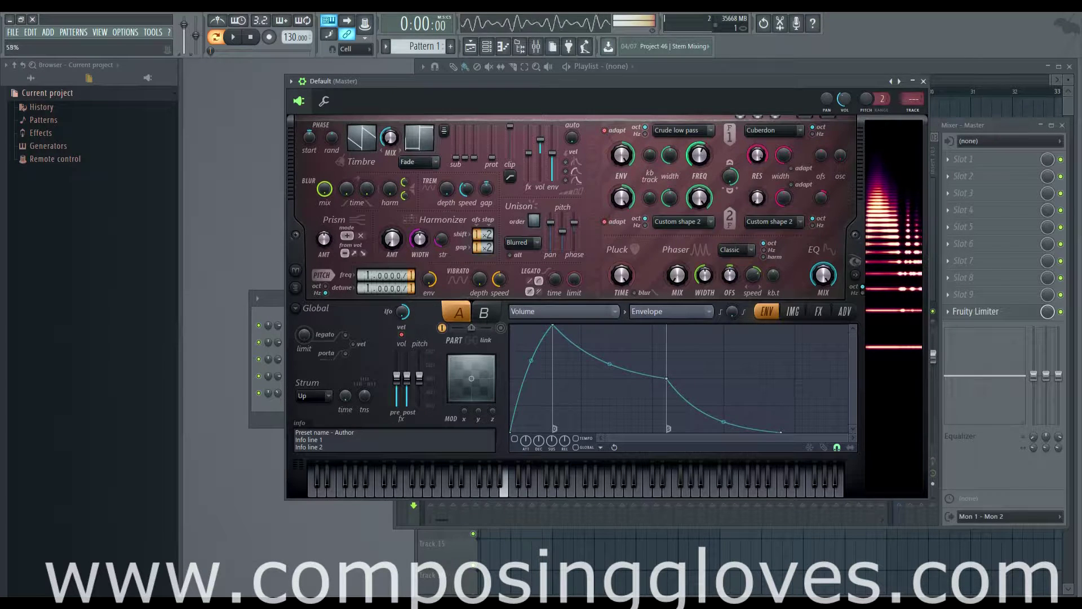
# Switch filter 1's resonance type to Pedestal and play notes through it.
pyautogui.click(774, 130)
pyautogui.click(783, 164)
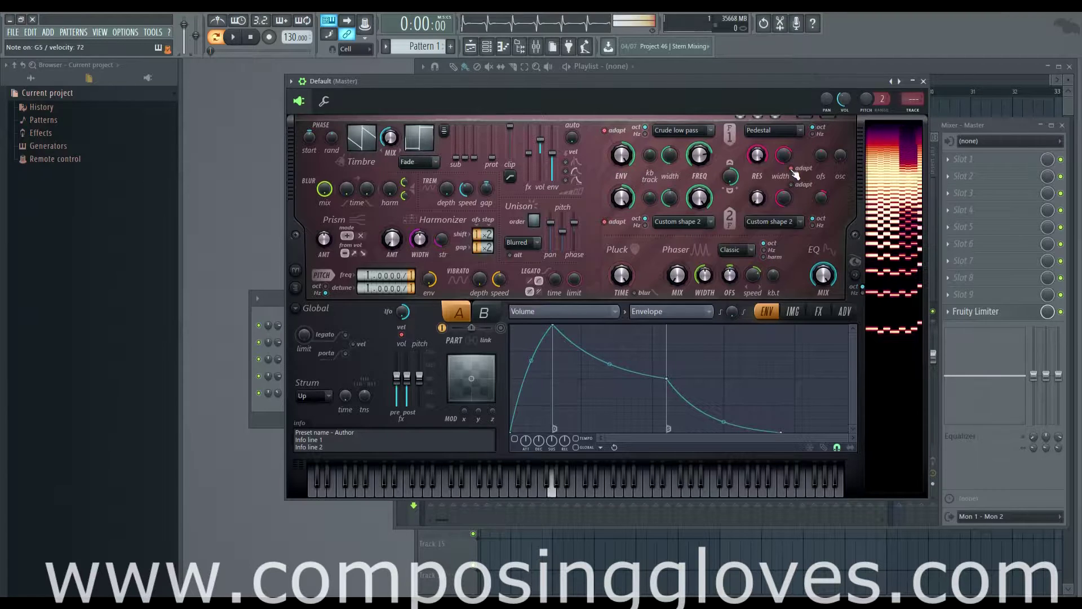
pyautogui.click(786, 133)
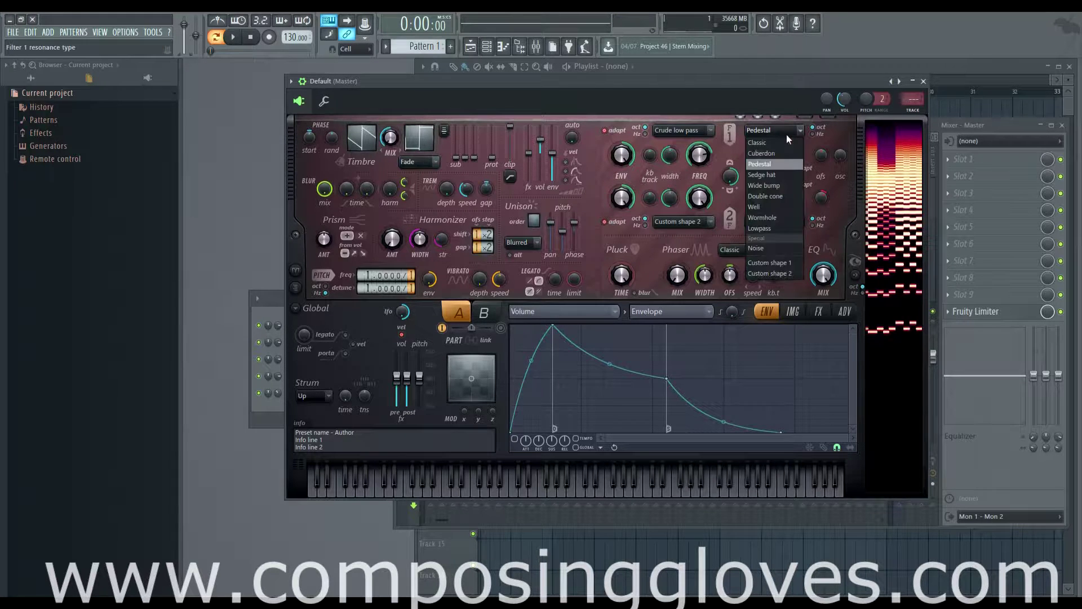
pyautogui.click(786, 135)
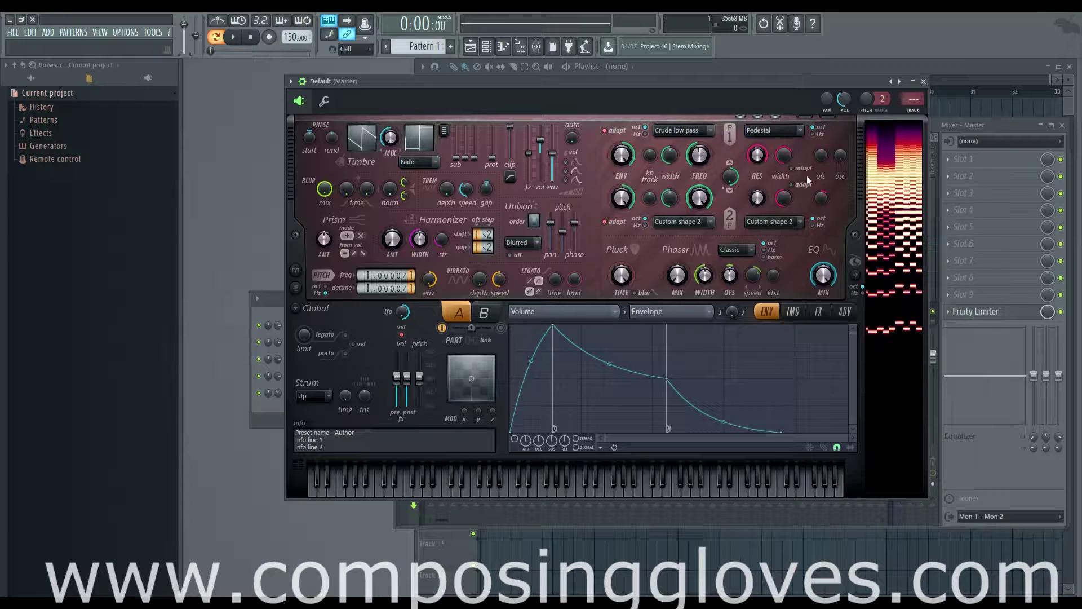
# Change filter 1's resonance type to Well and lower its resonance amount and width.
pyautogui.click(783, 134)
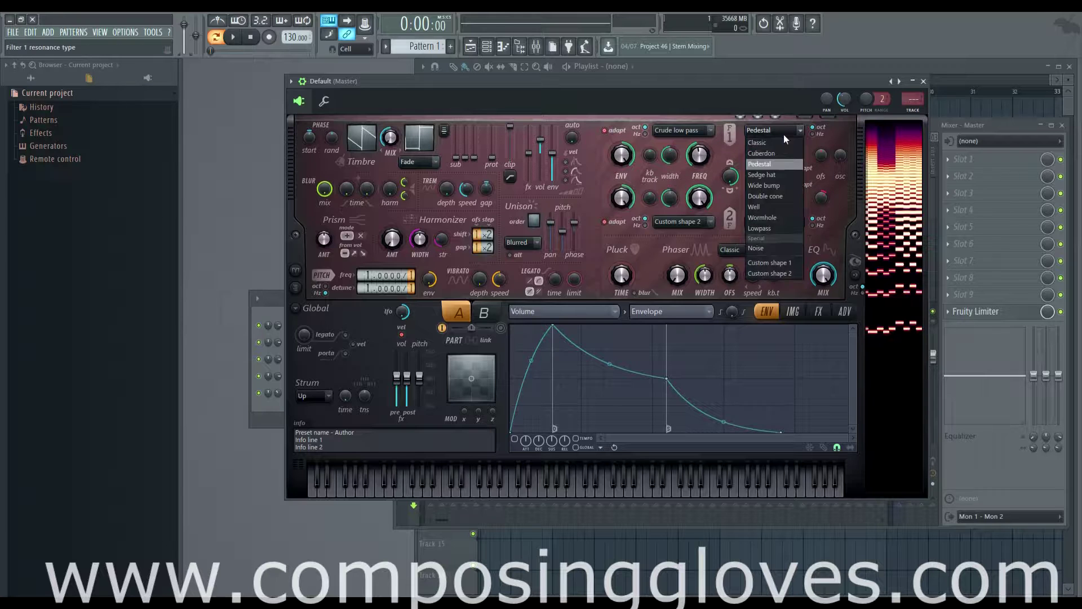
pyautogui.click(792, 207)
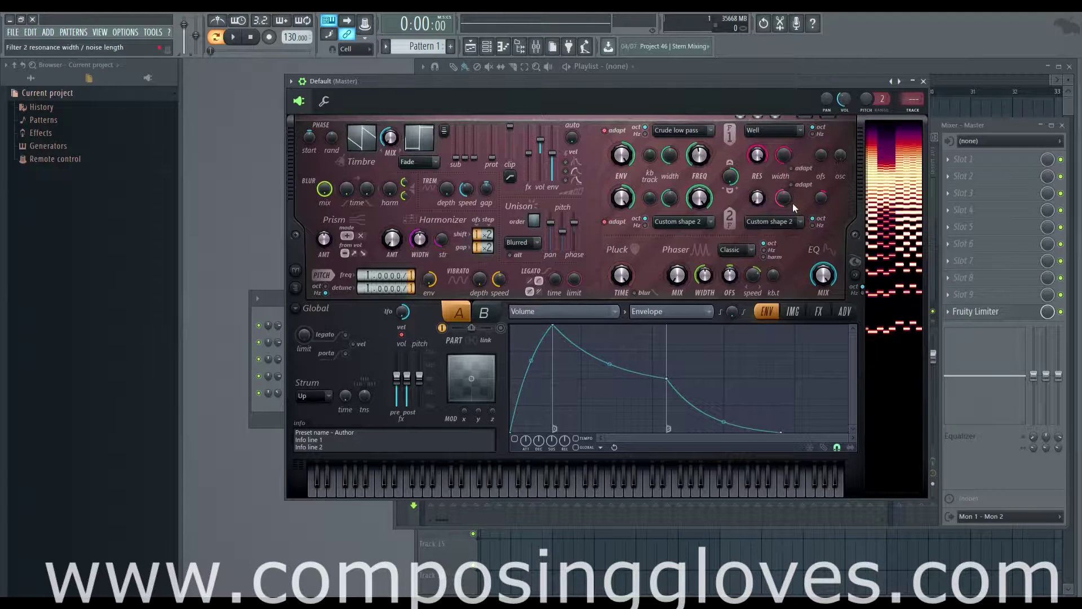
pyautogui.moveTo(758, 155); pyautogui.dragTo(758, 194)
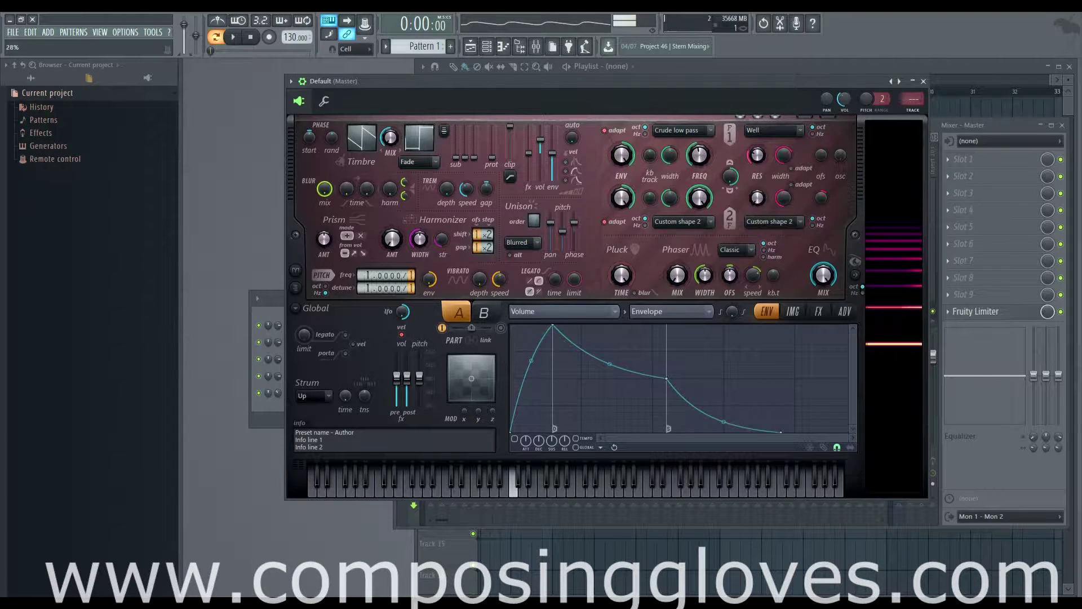
pyautogui.moveTo(784, 156); pyautogui.dragTo(784, 206)
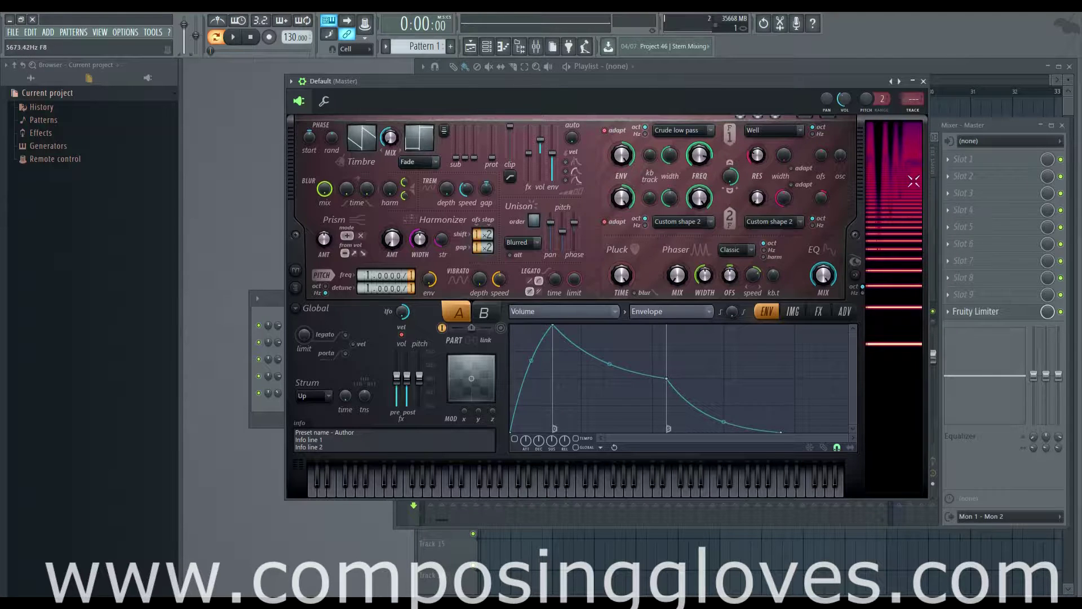
# Audition the Wormhole resonance type on filter 1, and switch the resonance type to Custom shape 1.
pyautogui.click(780, 130)
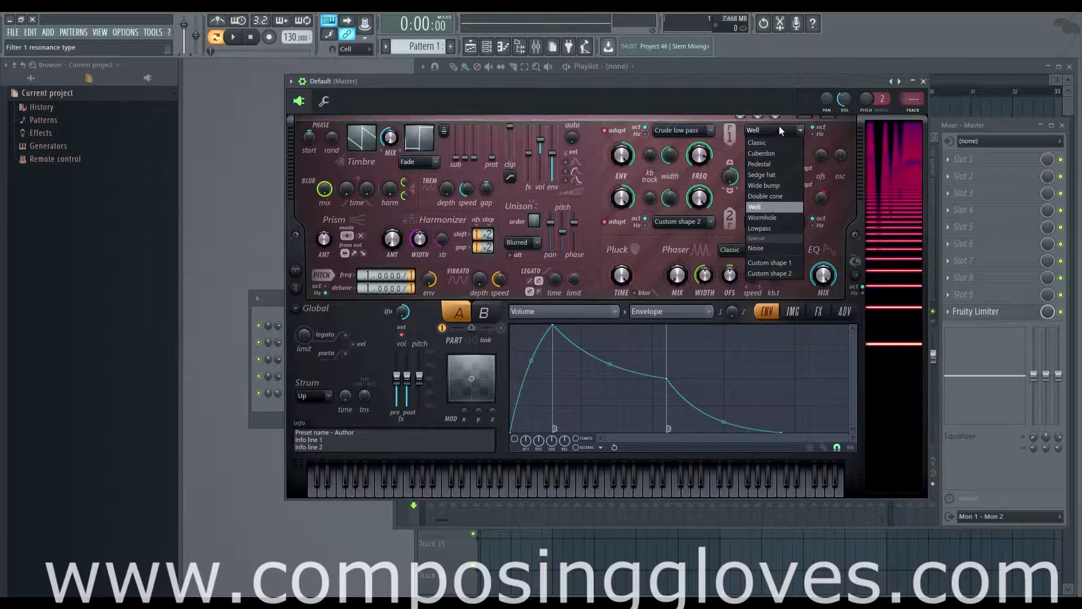
pyautogui.click(793, 219)
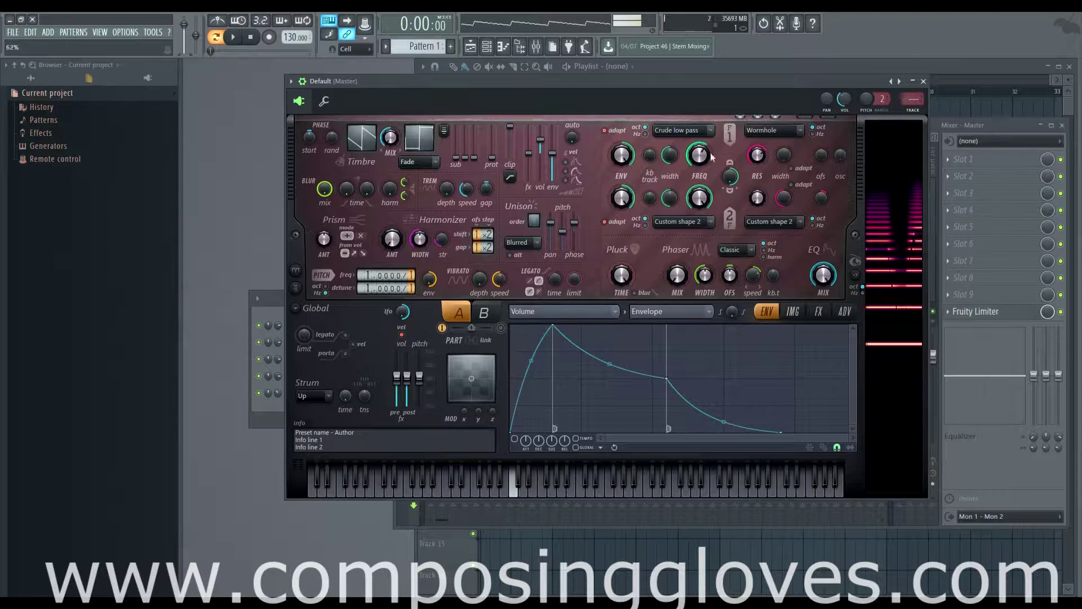
pyautogui.click(769, 132)
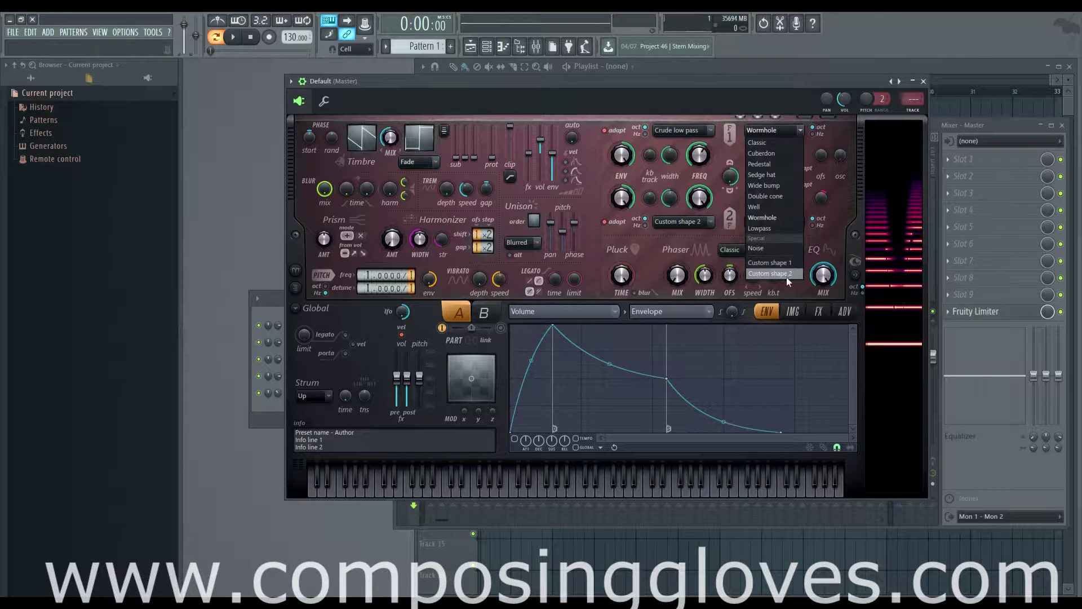
pyautogui.click(789, 262)
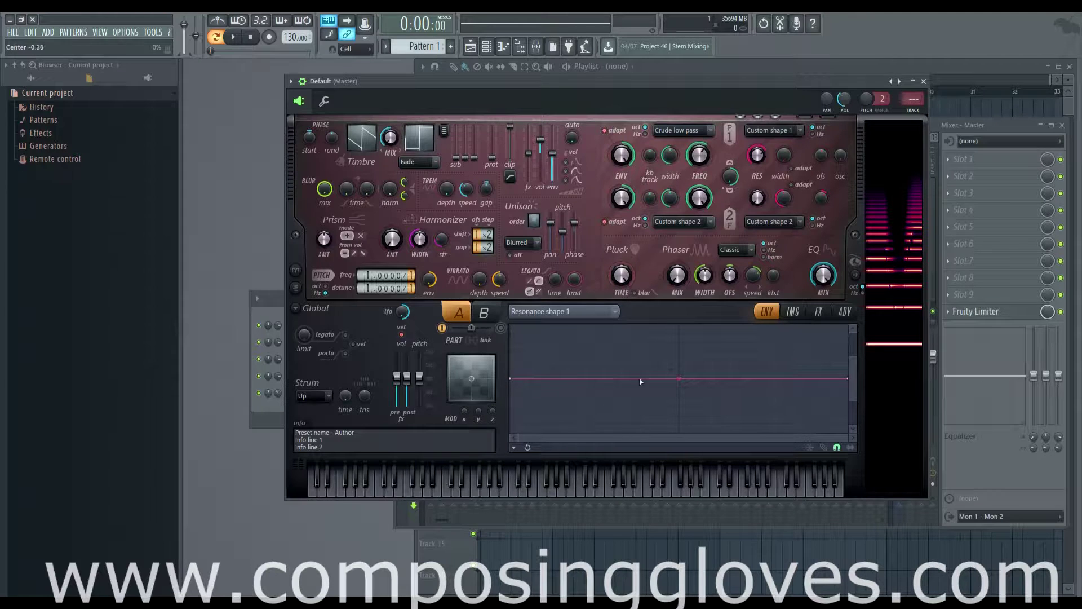
# Draw a custom curve in Resonance shape 1 that falls from a high start to a low middle point and rises again.
pyautogui.moveTo(597, 364); pyautogui.dragTo(723, 417)
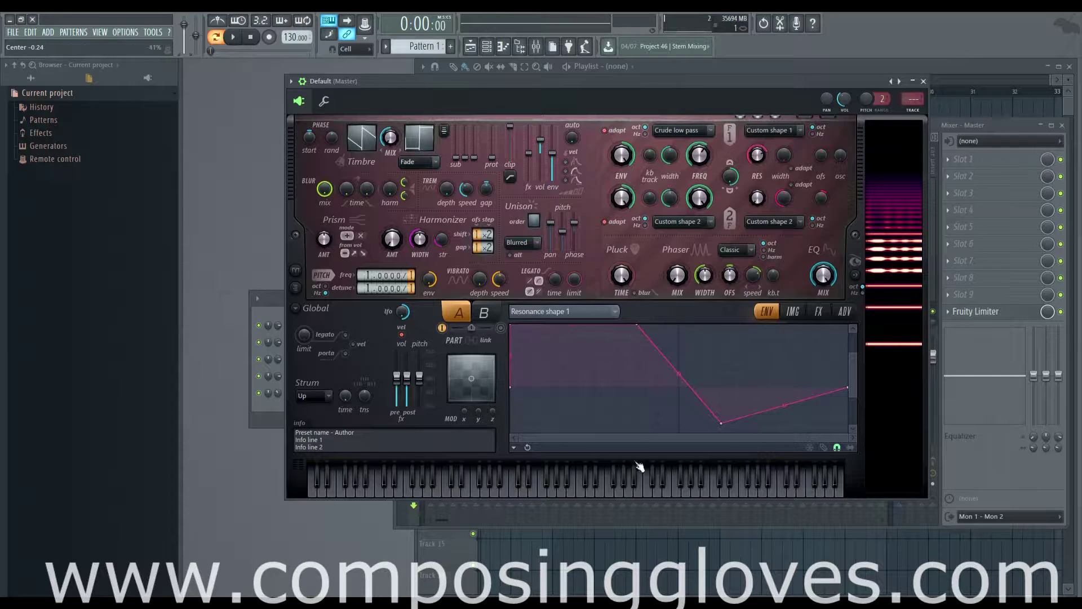
pyautogui.moveTo(589, 419); pyautogui.dragTo(581, 412)
pyautogui.scroll(2, 636, 343)
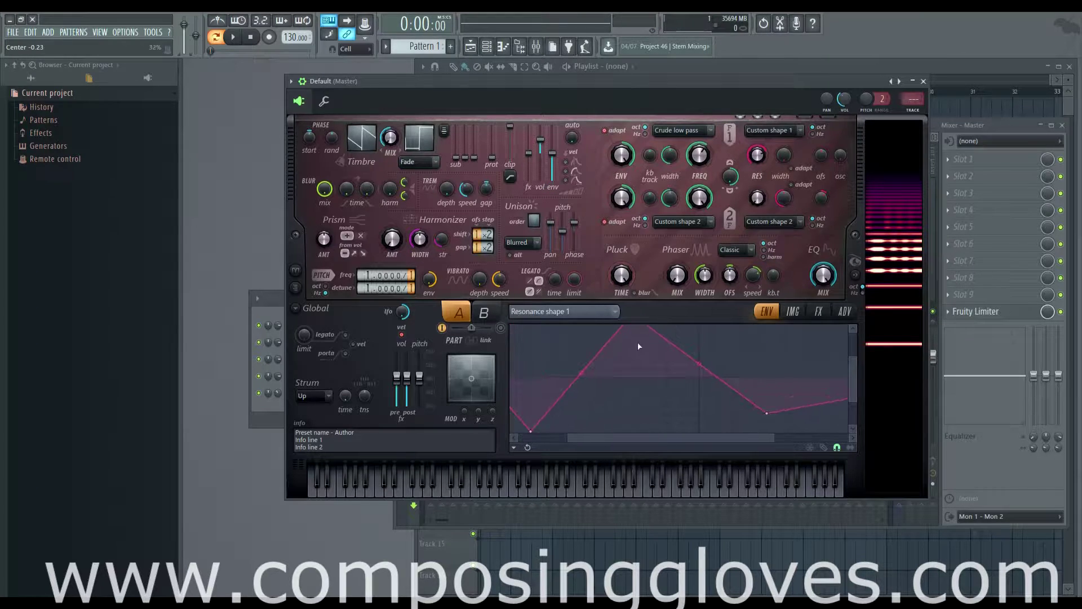
pyautogui.moveTo(851, 361); pyautogui.dragTo(816, 309)
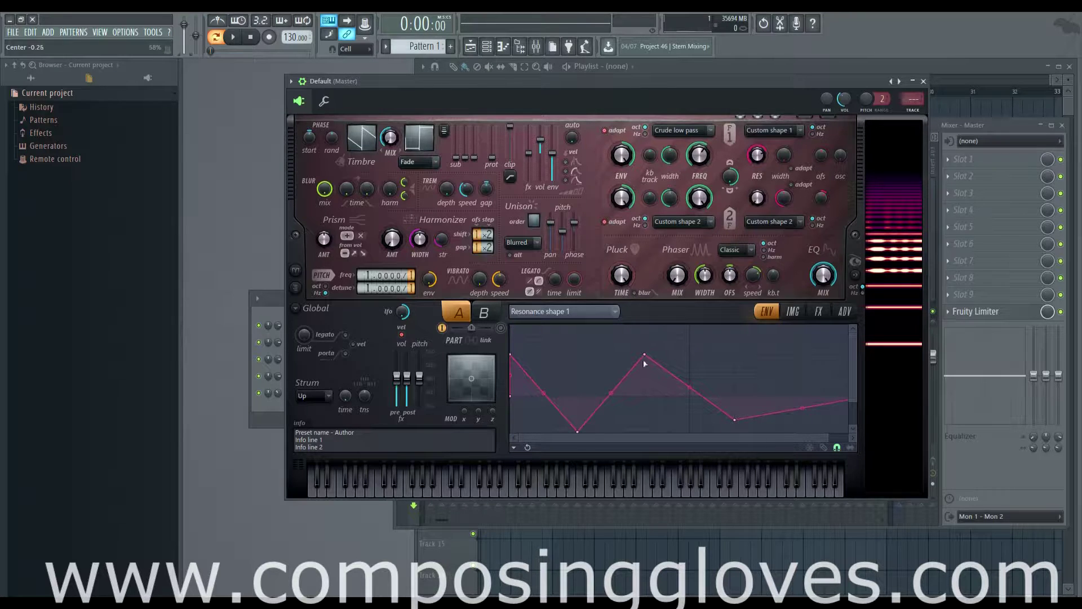
pyautogui.moveTo(644, 357); pyautogui.dragTo(662, 496)
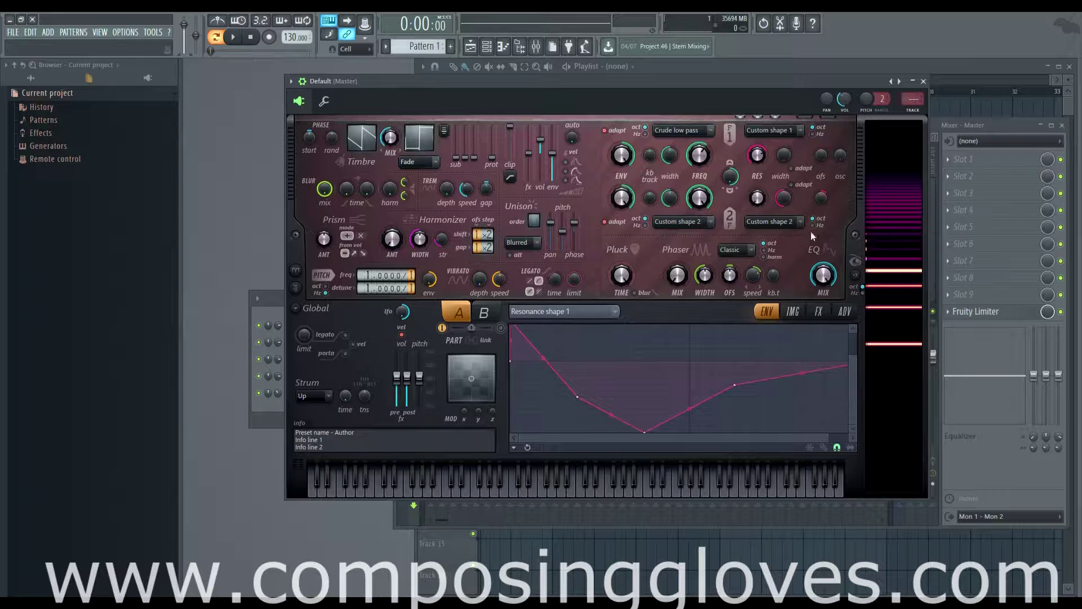
# Change filter 1's resonance type to Noise and adjust its width, self-oscillation and amount while playing notes.
pyautogui.click(780, 131)
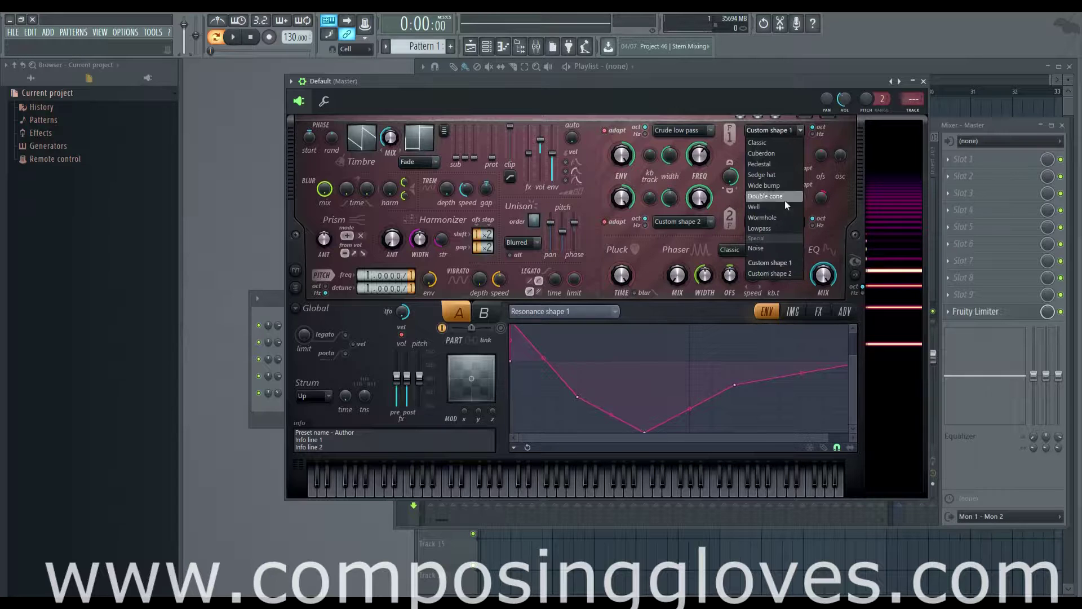
pyautogui.click(783, 248)
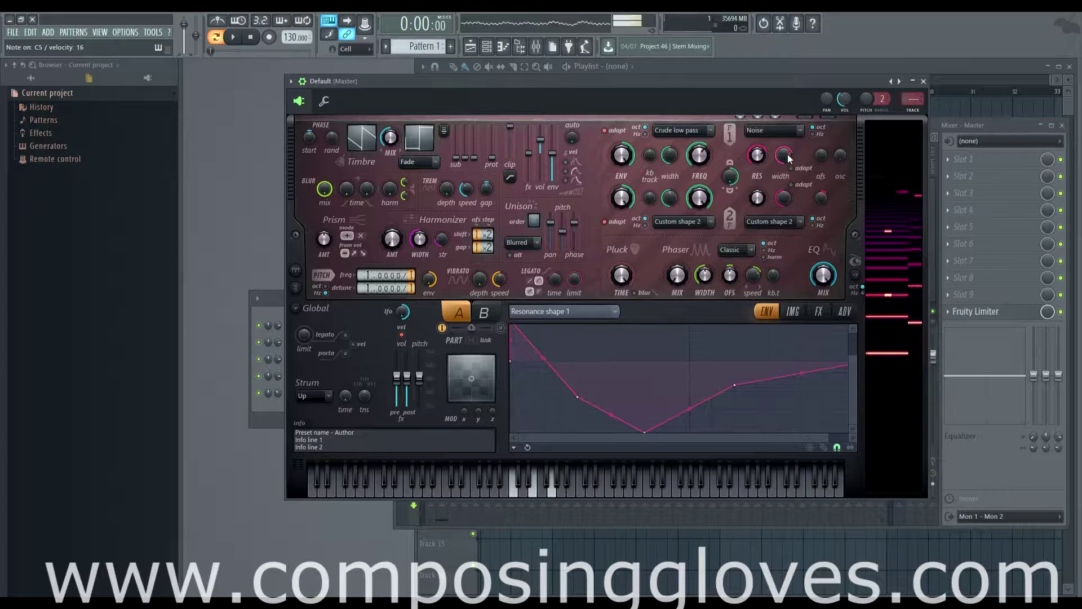
pyautogui.moveTo(783, 156); pyautogui.dragTo(788, 159)
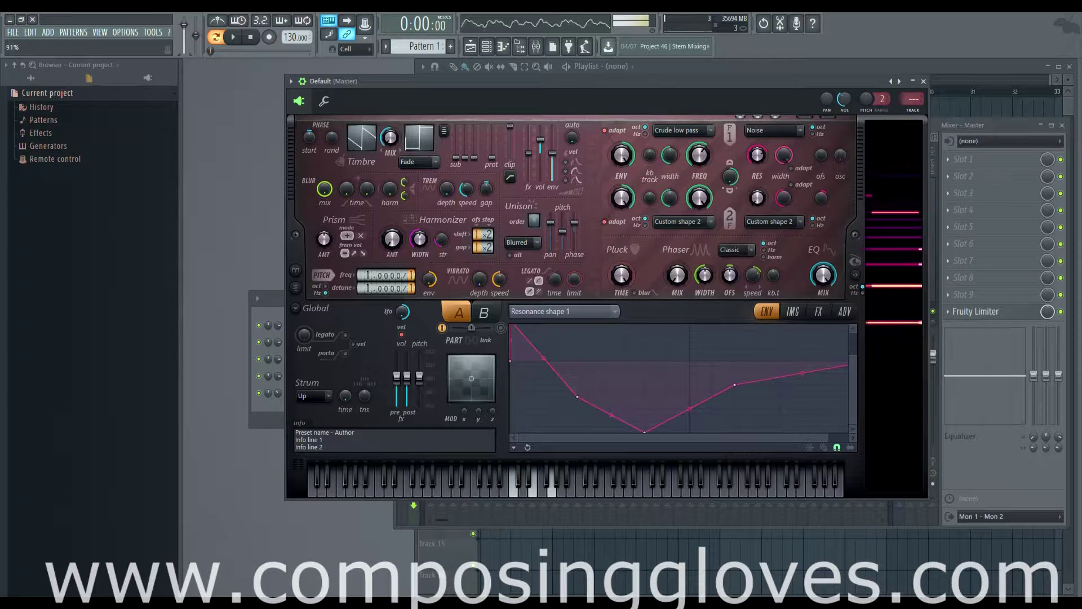
pyautogui.moveTo(839, 156)
pyautogui.mouseDown()
pyautogui.moveTo(785, 158)
pyautogui.moveTo(826, 157)
pyautogui.mouseUp()
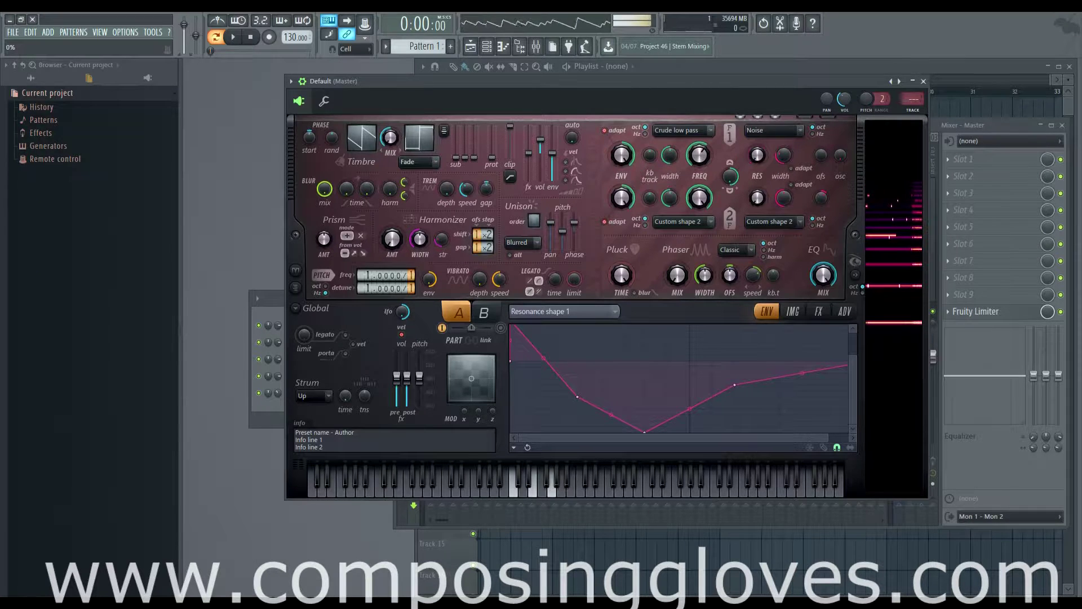
pyautogui.moveTo(757, 154)
pyautogui.mouseDown()
pyautogui.moveTo(757, 141)
pyautogui.moveTo(784, 169)
pyautogui.moveTo(762, 160)
pyautogui.mouseUp()
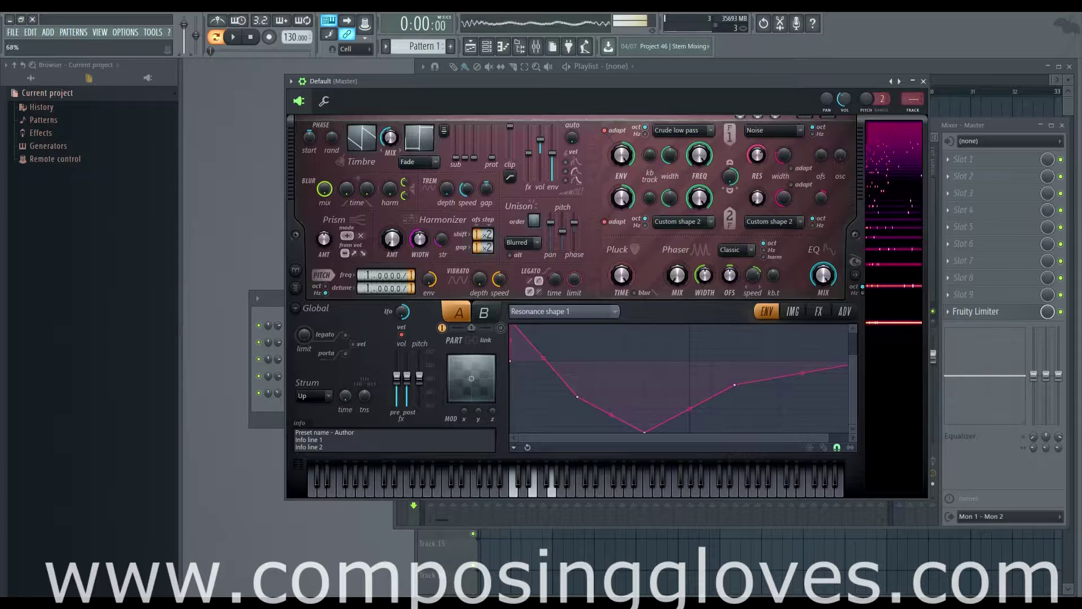
# Flatten the Resonance shape 1 curve by lowering its first point and raising its lowest point.
pyautogui.click(786, 130)
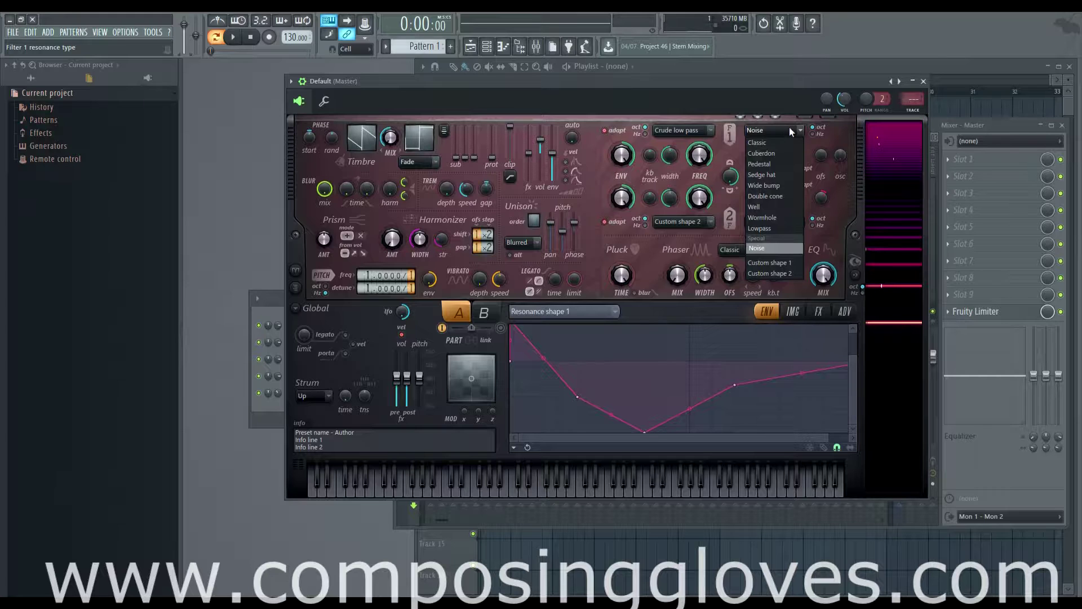
pyautogui.click(787, 127)
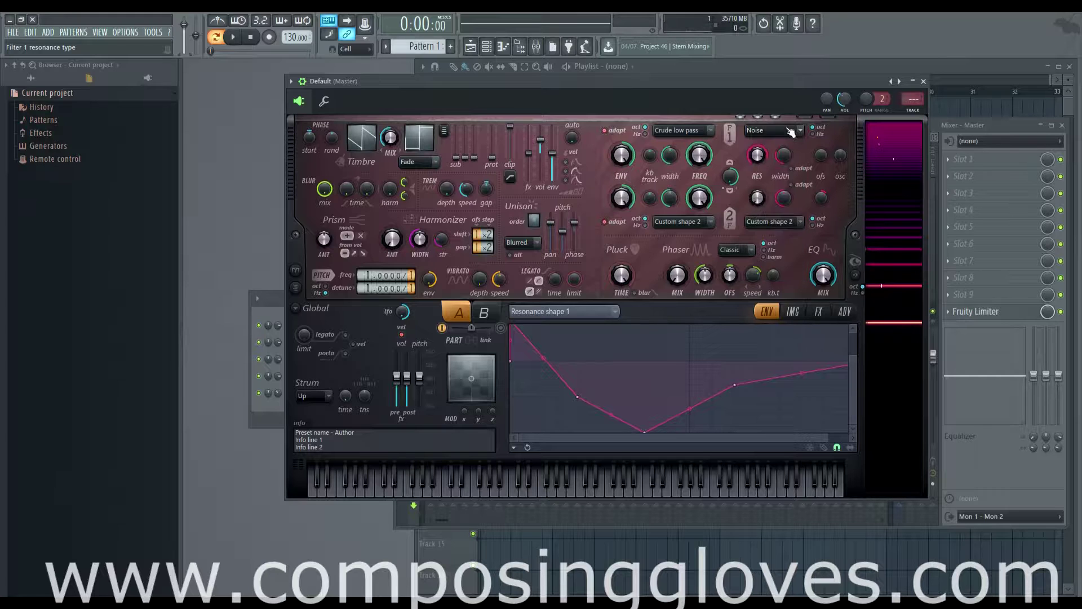
pyautogui.scroll(2, 547, 366)
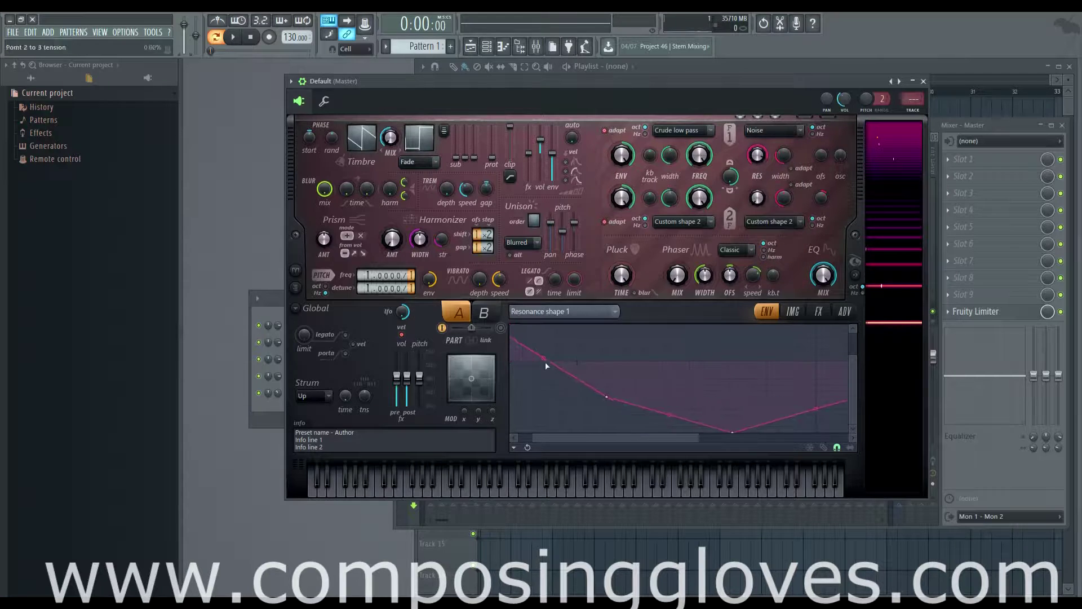
pyautogui.moveTo(857, 355); pyautogui.dragTo(522, 339)
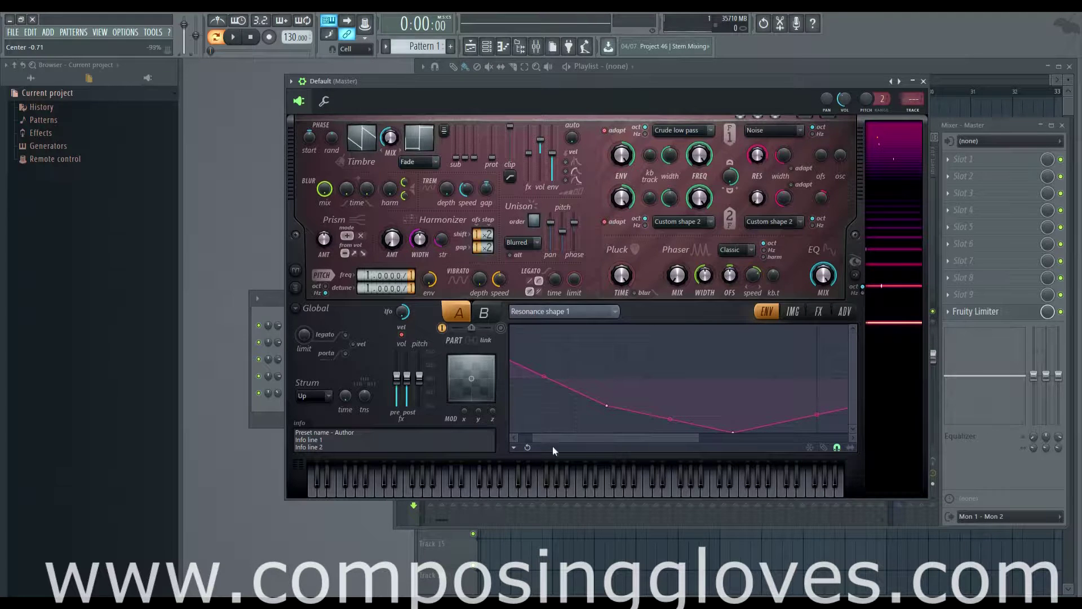
pyautogui.moveTo(532, 438); pyautogui.dragTo(517, 438)
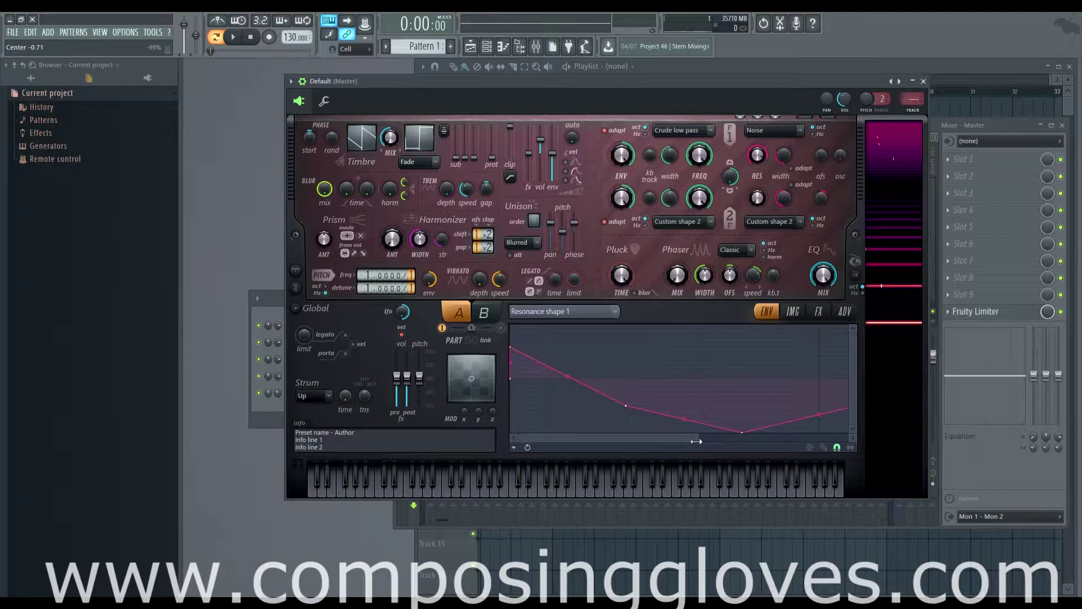
pyautogui.moveTo(696, 441); pyautogui.dragTo(847, 442)
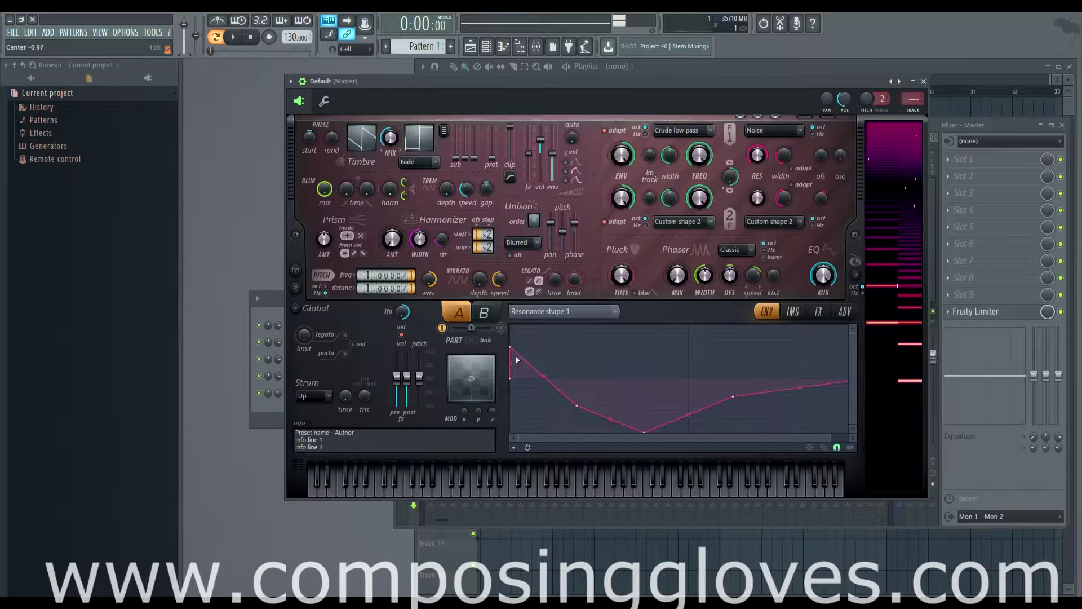
pyautogui.moveTo(512, 348); pyautogui.dragTo(524, 395)
pyautogui.moveTo(648, 432); pyautogui.dragTo(666, 397)
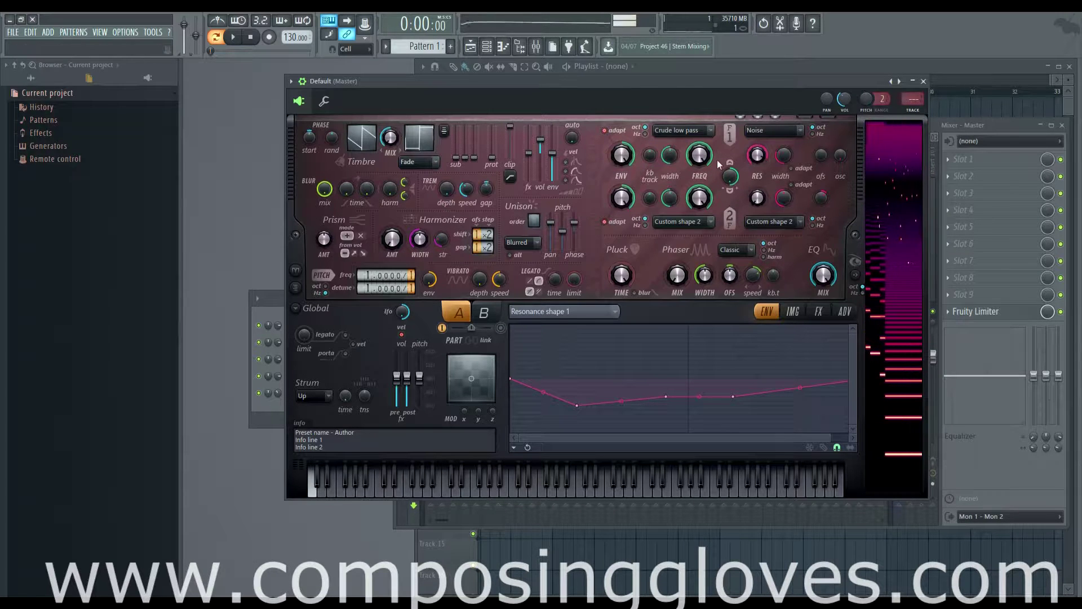
# Try Cuberdon for filter 1's resonance type and replace it with Lowpass.
pyautogui.click(786, 129)
pyautogui.click(768, 149)
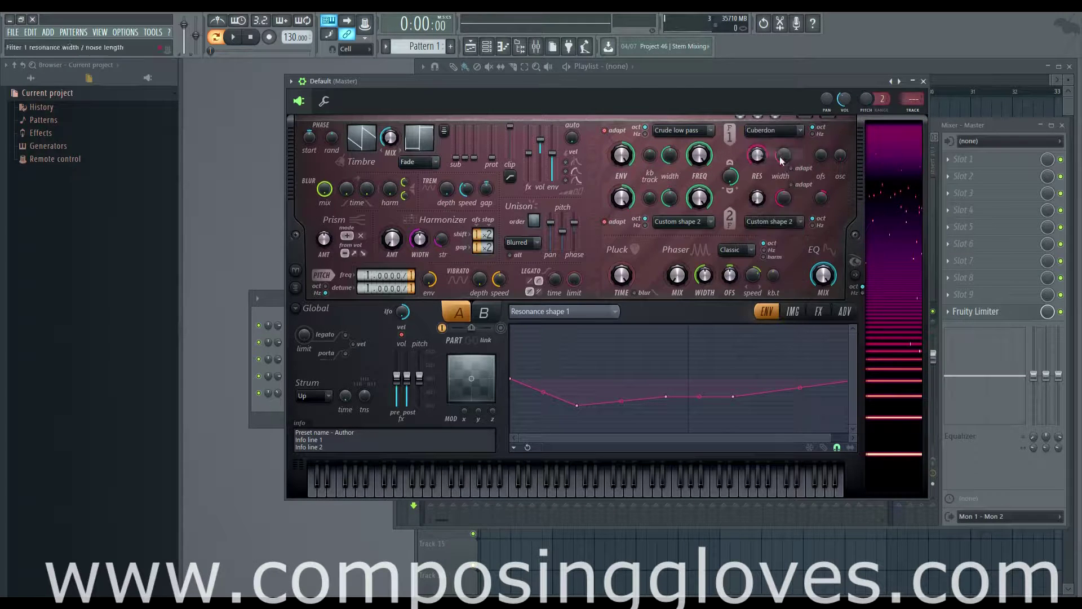
pyautogui.click(774, 130)
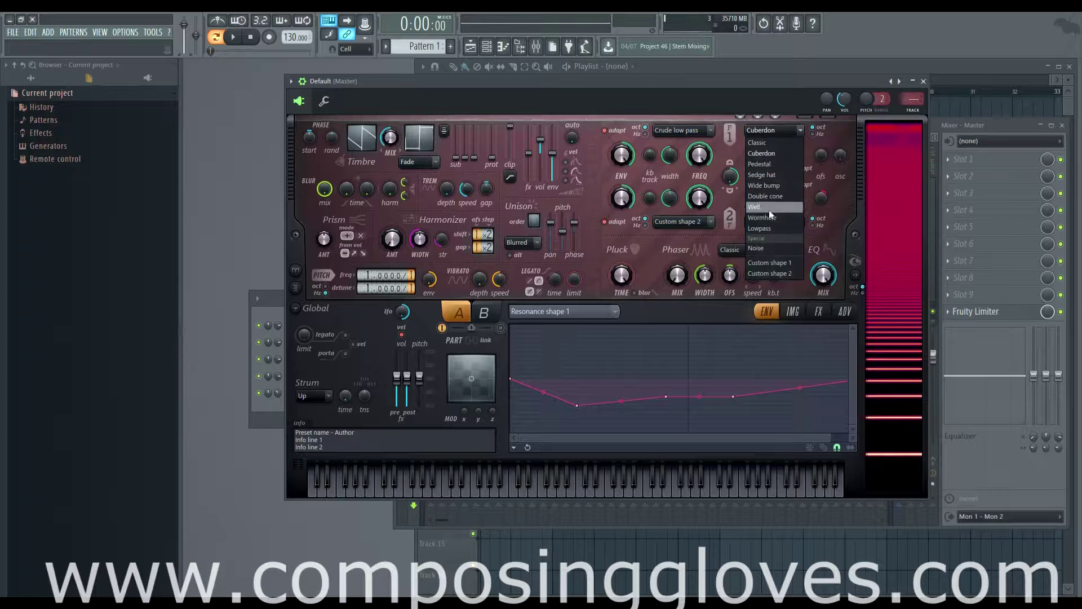
pyautogui.click(784, 228)
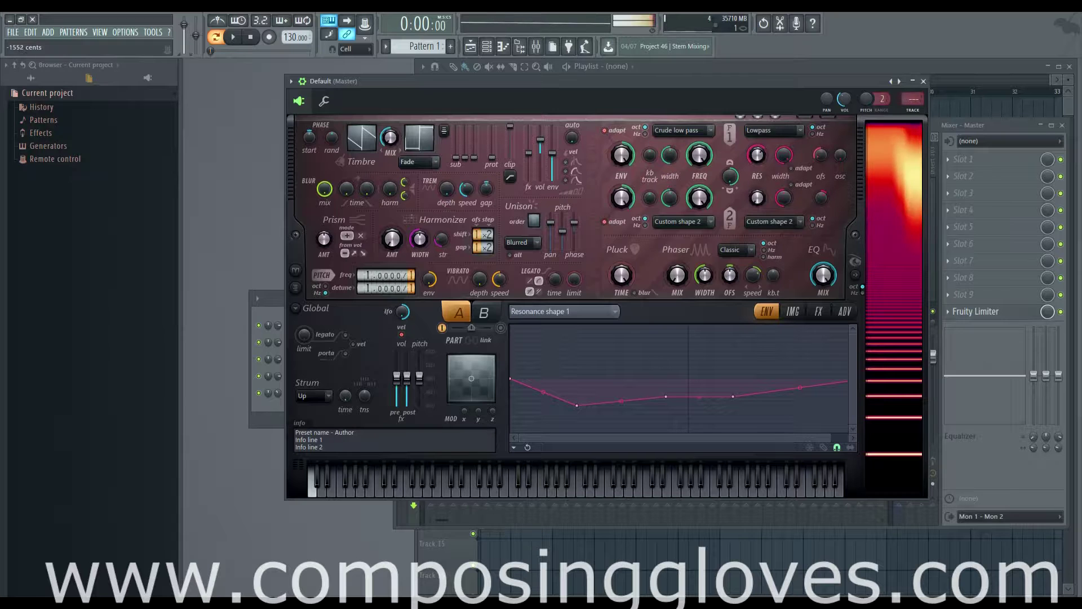
# Adjust filter 1's resonance offset, resonance amount and cutoff frequency while playing notes.
pyautogui.moveTo(821, 155); pyautogui.dragTo(821, 148)
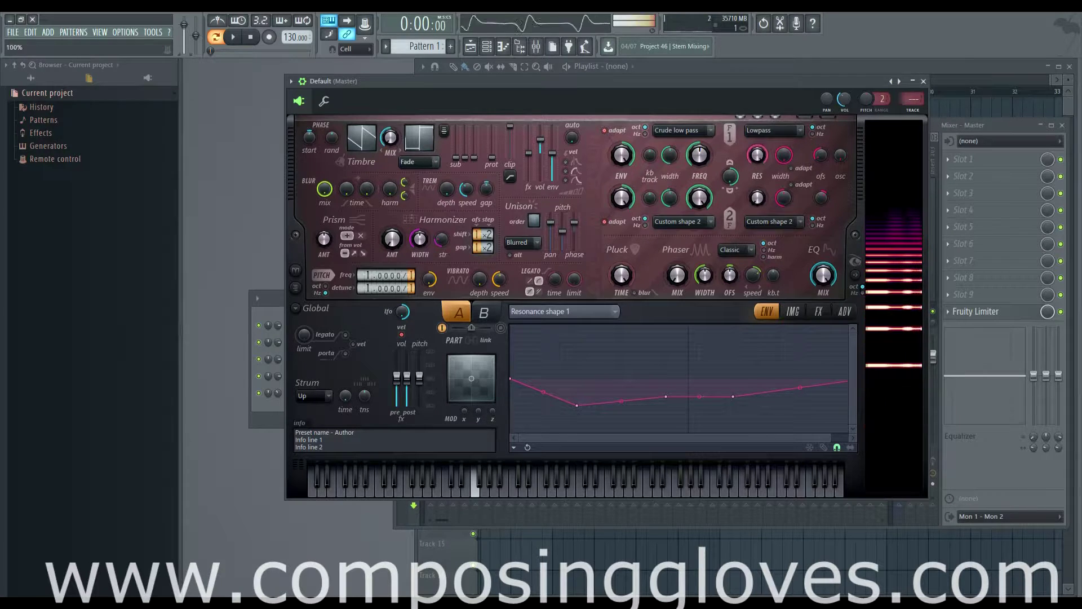
pyautogui.moveTo(756, 159); pyautogui.dragTo(699, 206)
pyautogui.moveTo(699, 159); pyautogui.dragTo(699, 128)
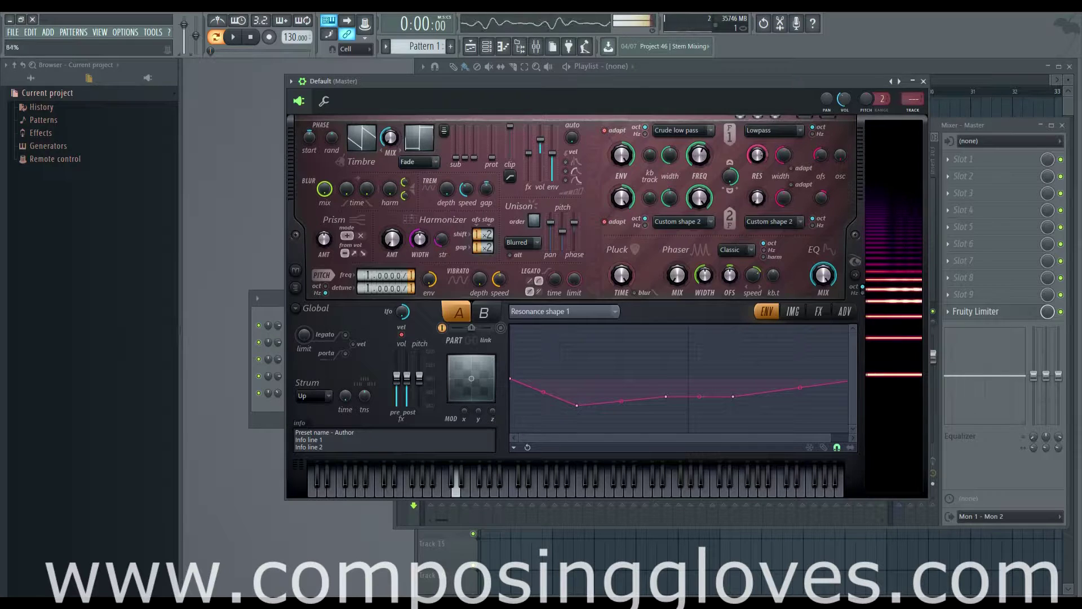
# Reshape the Harmonic randomness curve so it drops steeply right after its peak and stays low.
pyautogui.click(587, 312)
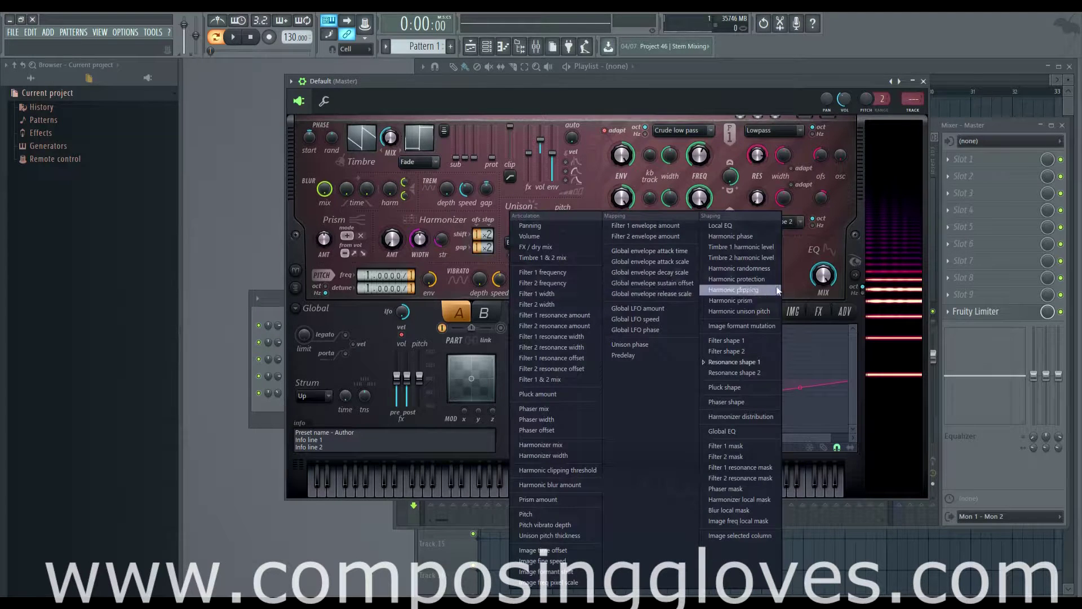
pyautogui.click(769, 267)
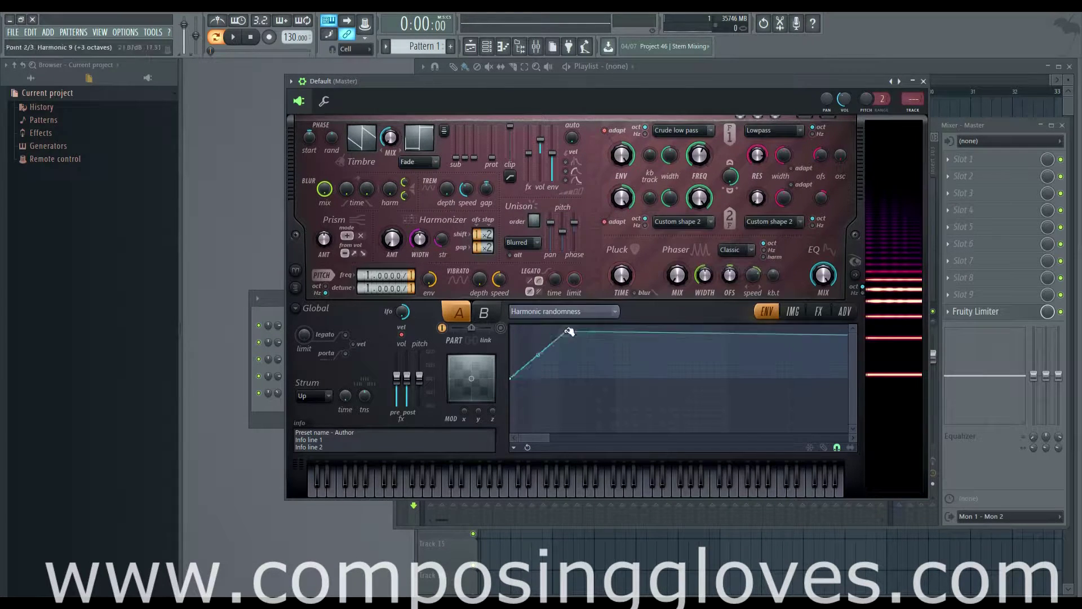
pyautogui.moveTo(673, 326); pyautogui.dragTo(674, 406)
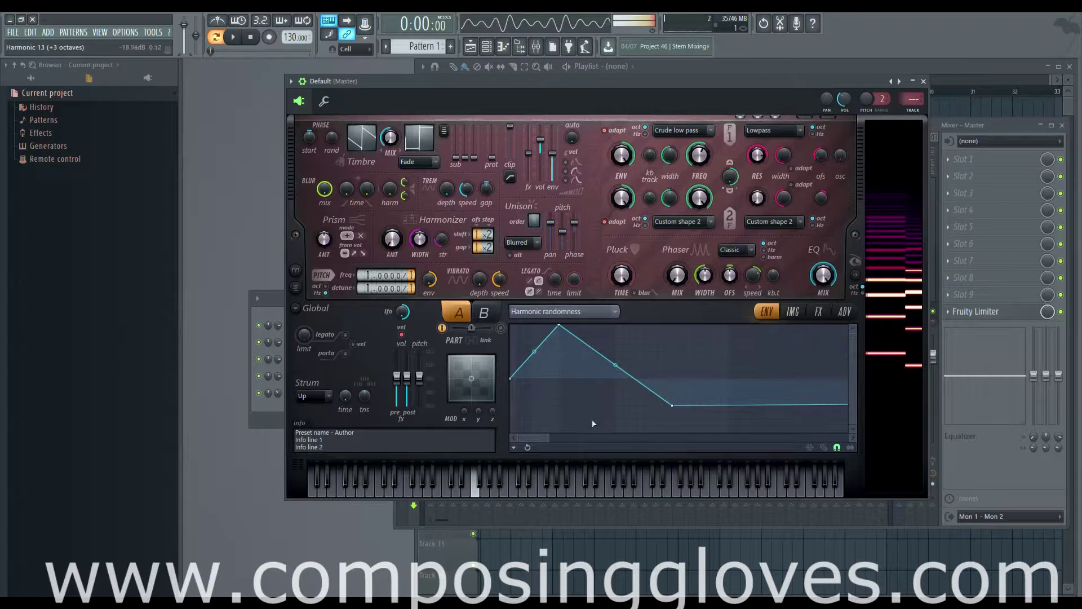
pyautogui.rightClick(566, 412)
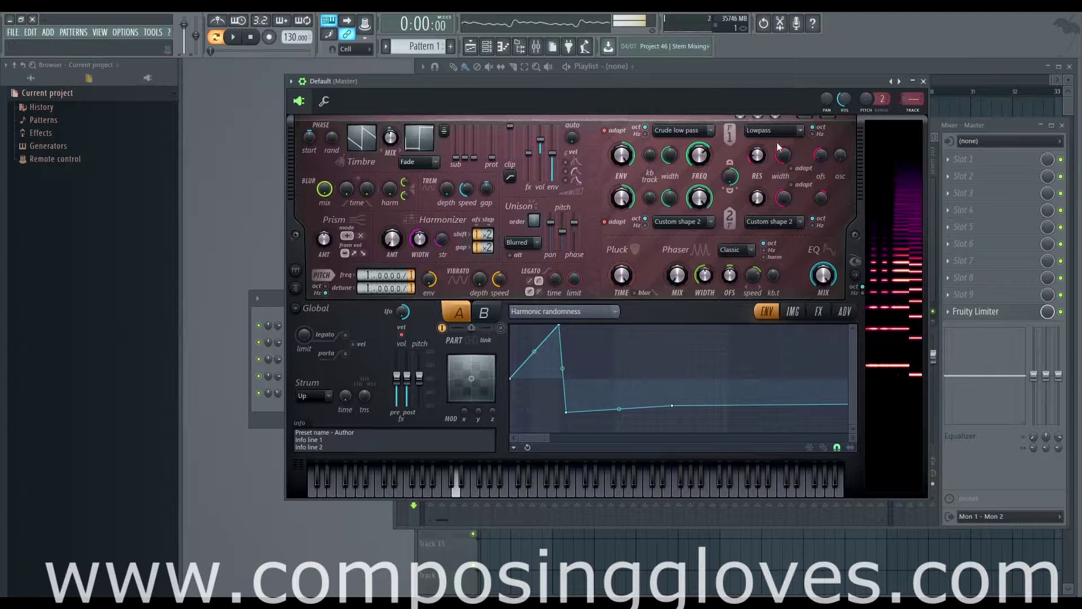
# Set the distortion effect type to Log and sweep filter 1's frequency through it.
pyautogui.click(818, 311)
pyautogui.click(596, 341)
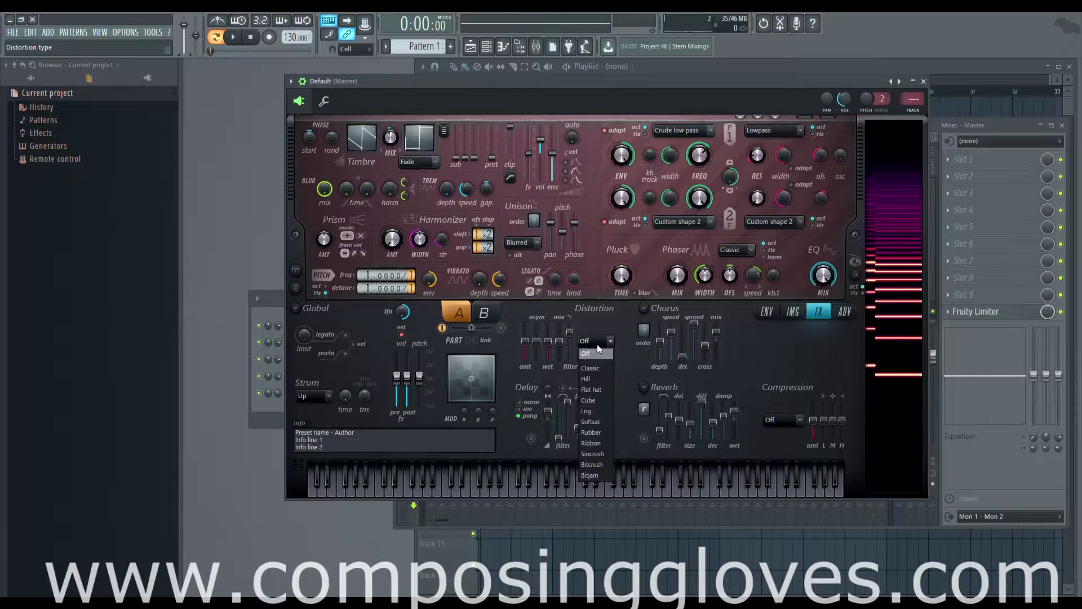
pyautogui.click(596, 412)
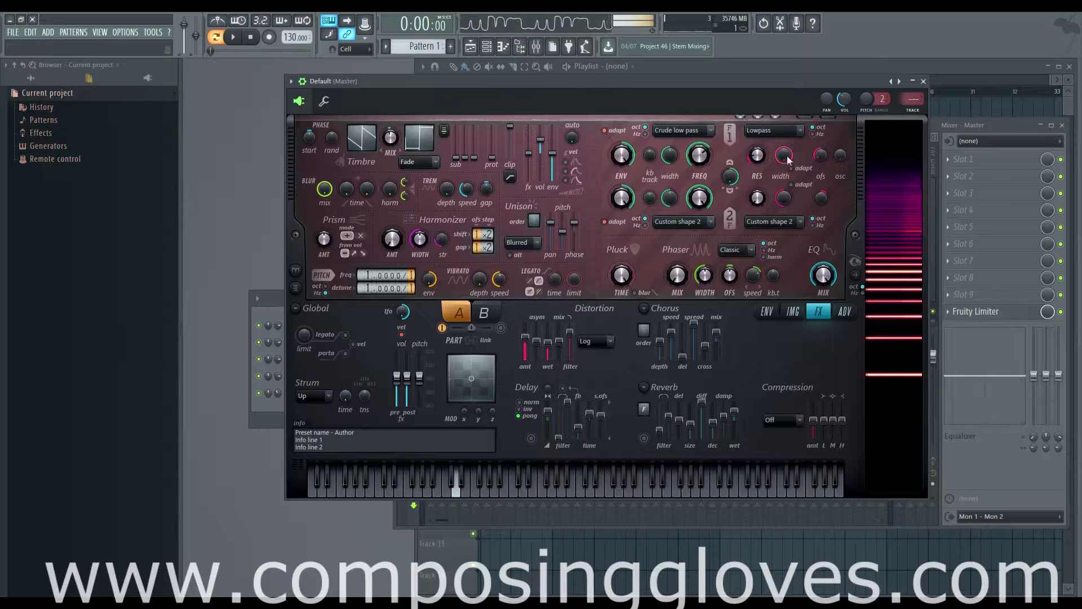
pyautogui.moveTo(699, 155); pyautogui.dragTo(699, 203)
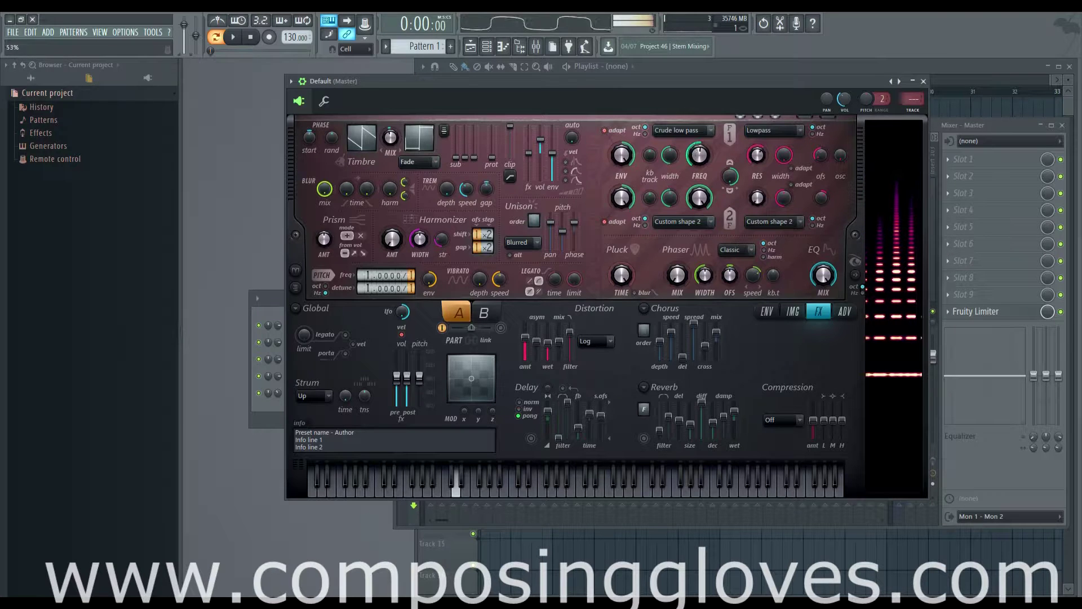
# Keep the Lowpass resonance type and change filter 1's type to Fin low pass.
pyautogui.click(795, 135)
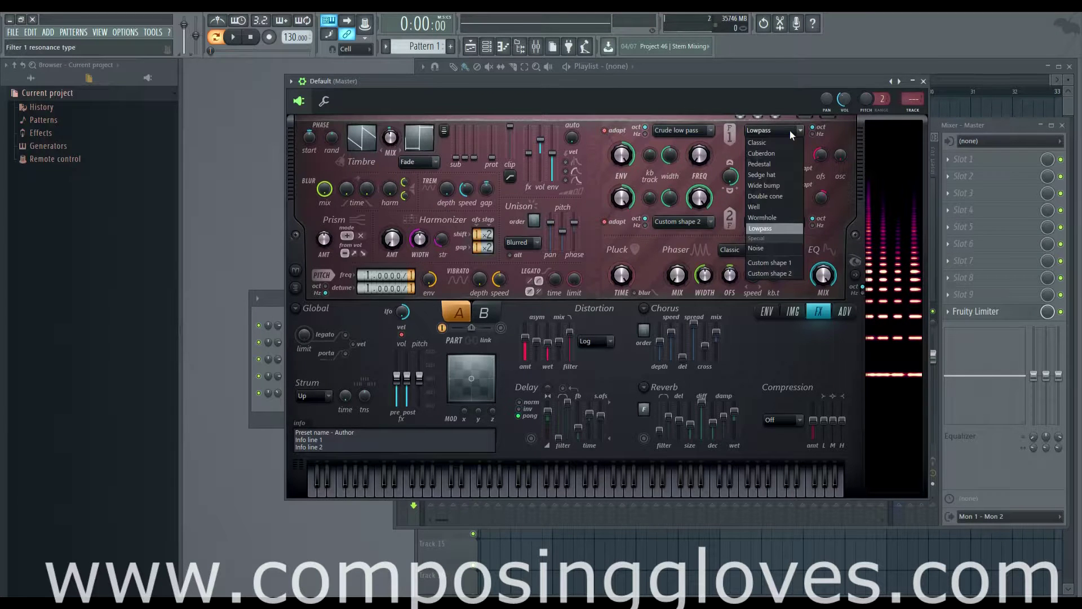
pyautogui.click(779, 134)
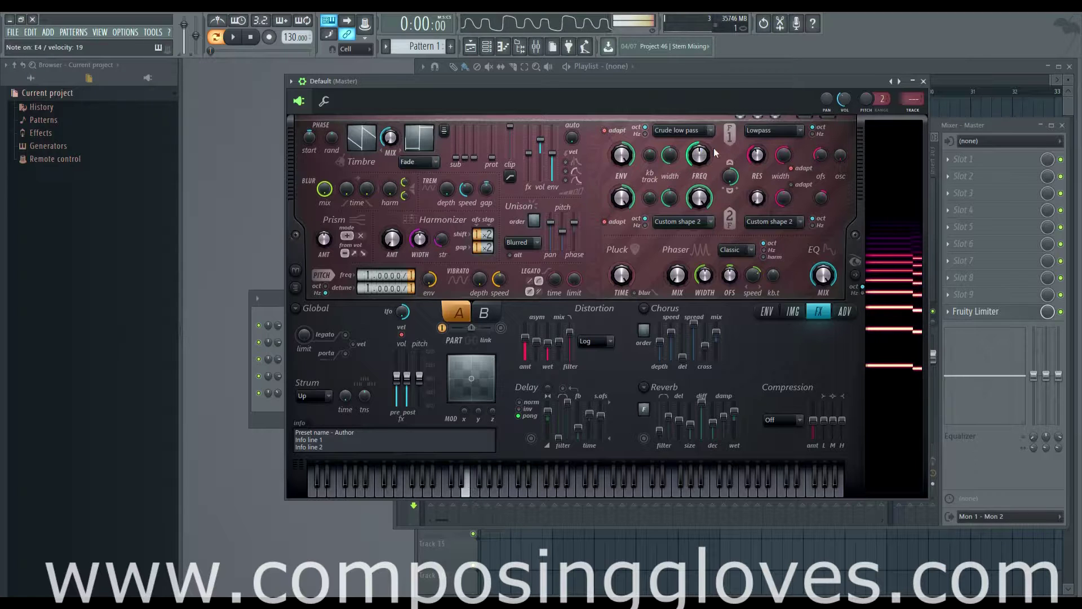
pyautogui.click(704, 133)
pyautogui.click(691, 282)
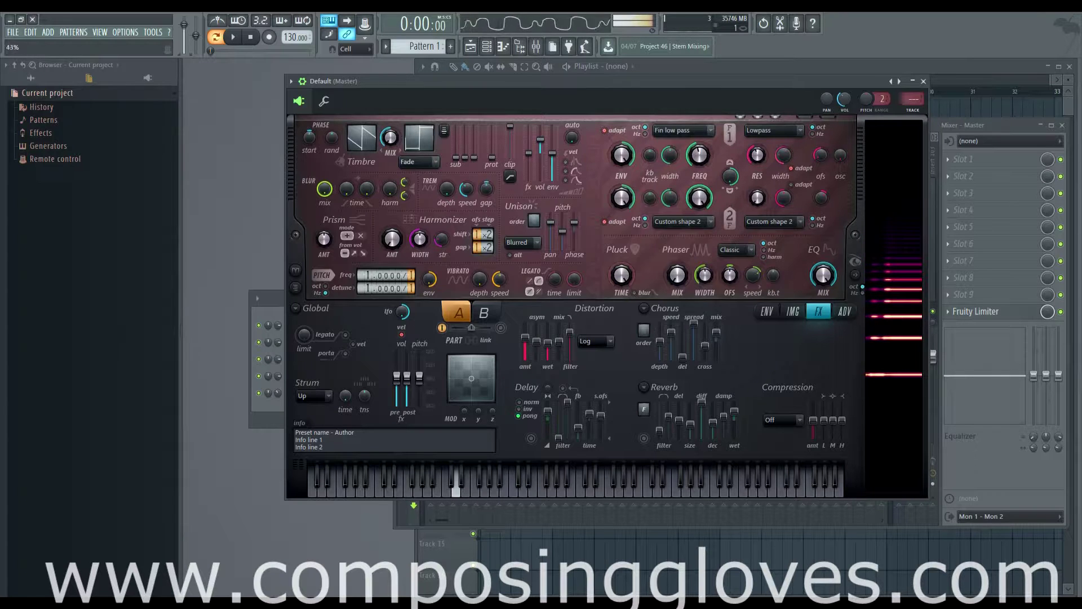
# Try the Wide bump and Well resonance types on filter 1 while playing notes.
pyautogui.click(770, 133)
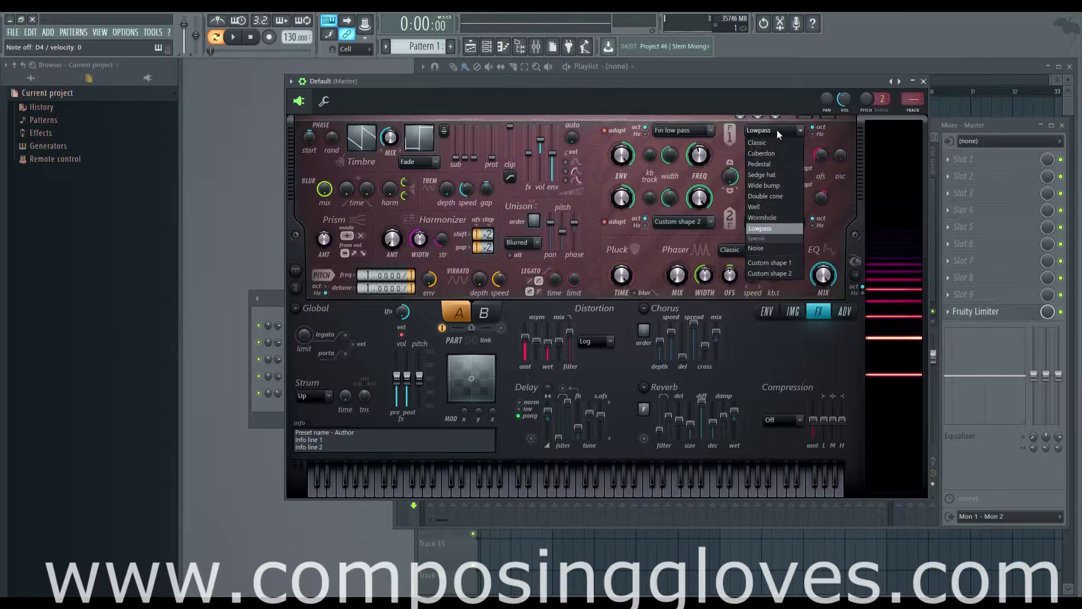
pyautogui.click(765, 171)
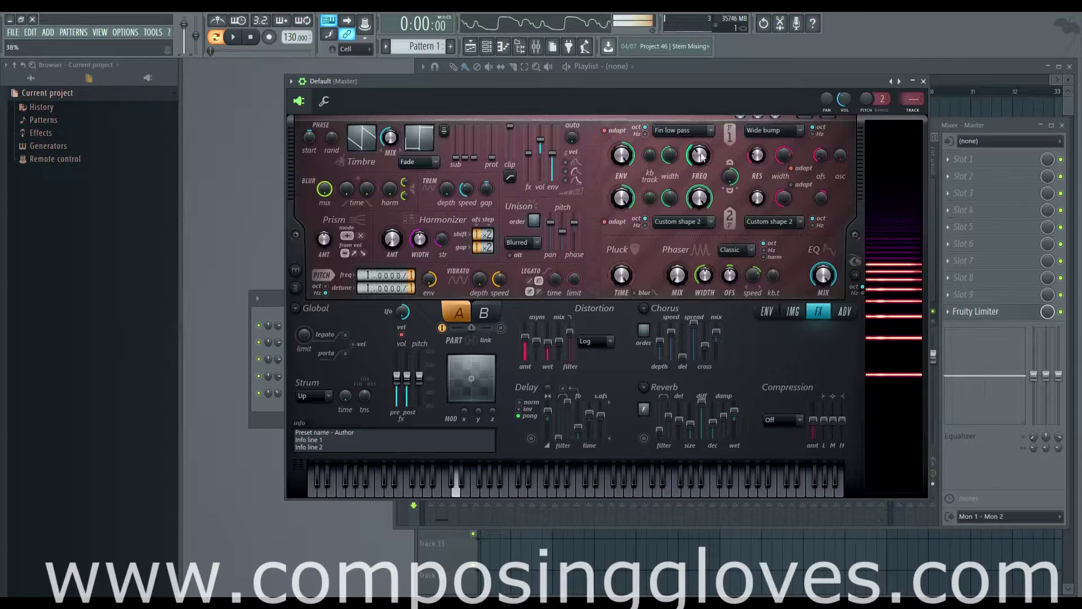
pyautogui.click(773, 130)
pyautogui.click(789, 206)
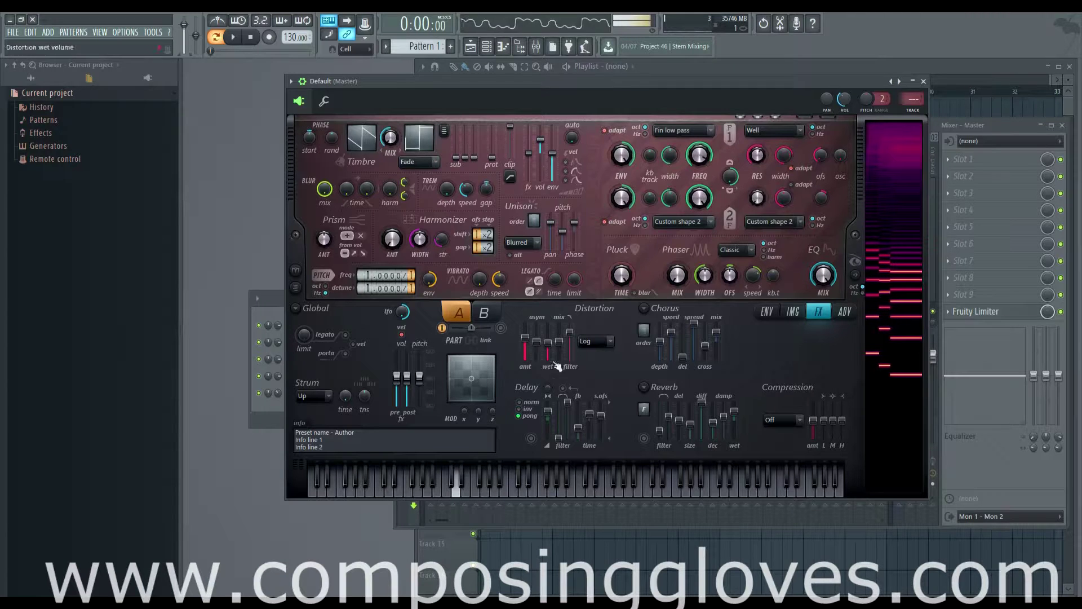
# Set the distortion effect type to Sincrush and sweep filter 1's frequency through it.
pyautogui.click(586, 347)
pyautogui.click(600, 451)
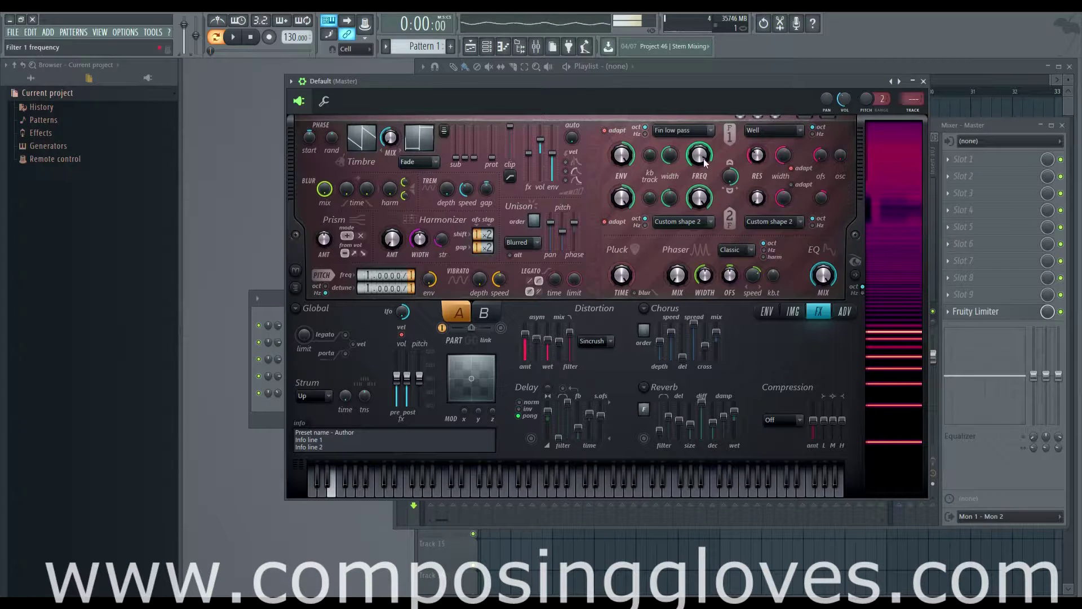
pyautogui.moveTo(705, 163); pyautogui.dragTo(705, 169)
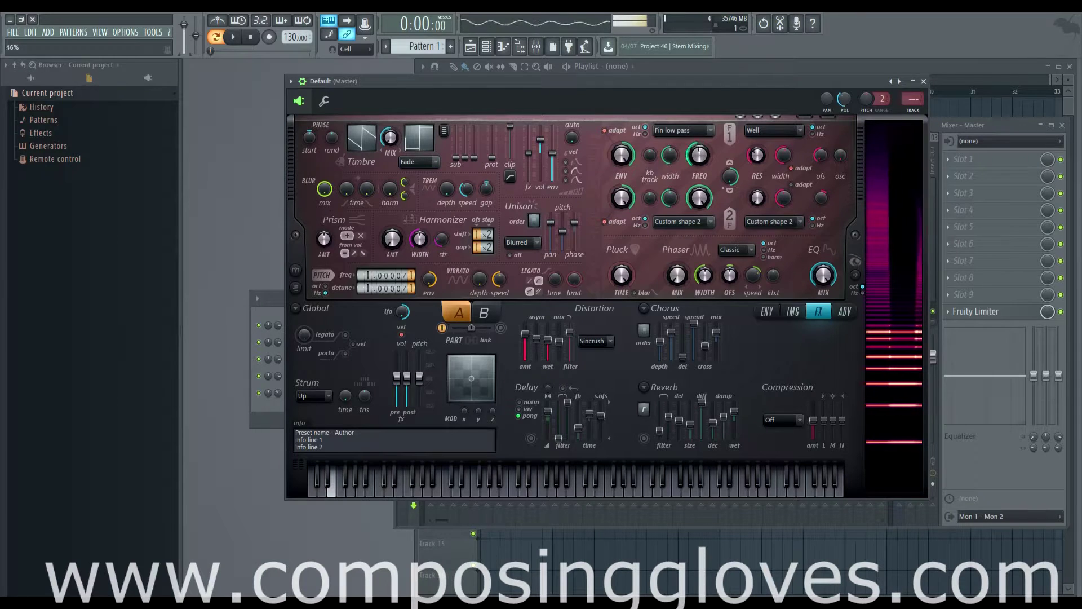
# Adjust filter 1's resonance offset and change its resonance type to Pedestal.
pyautogui.moveTo(821, 162); pyautogui.dragTo(821, 158)
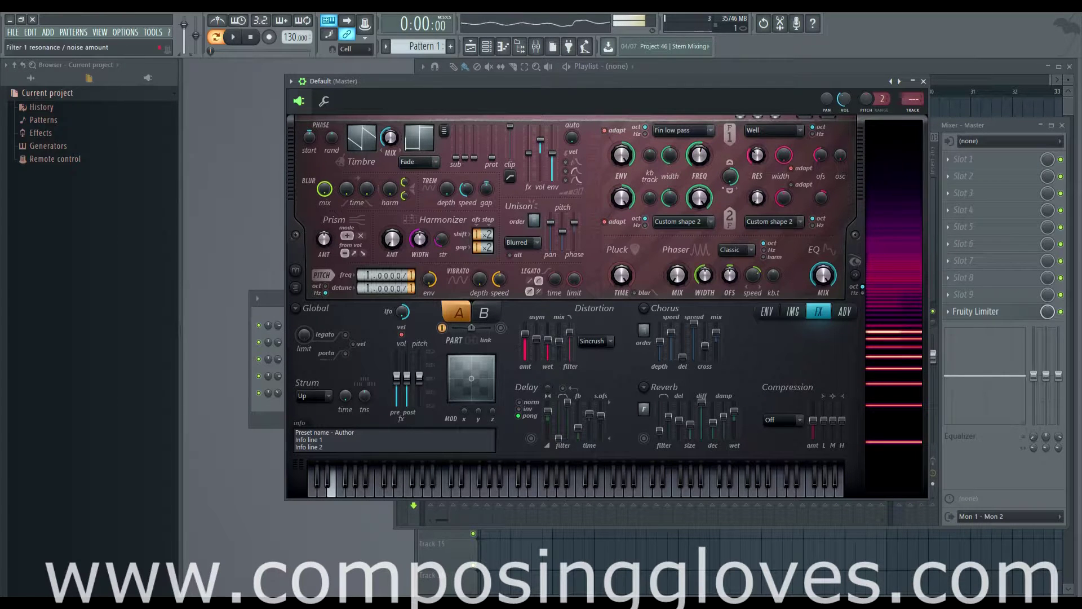
pyautogui.click(787, 130)
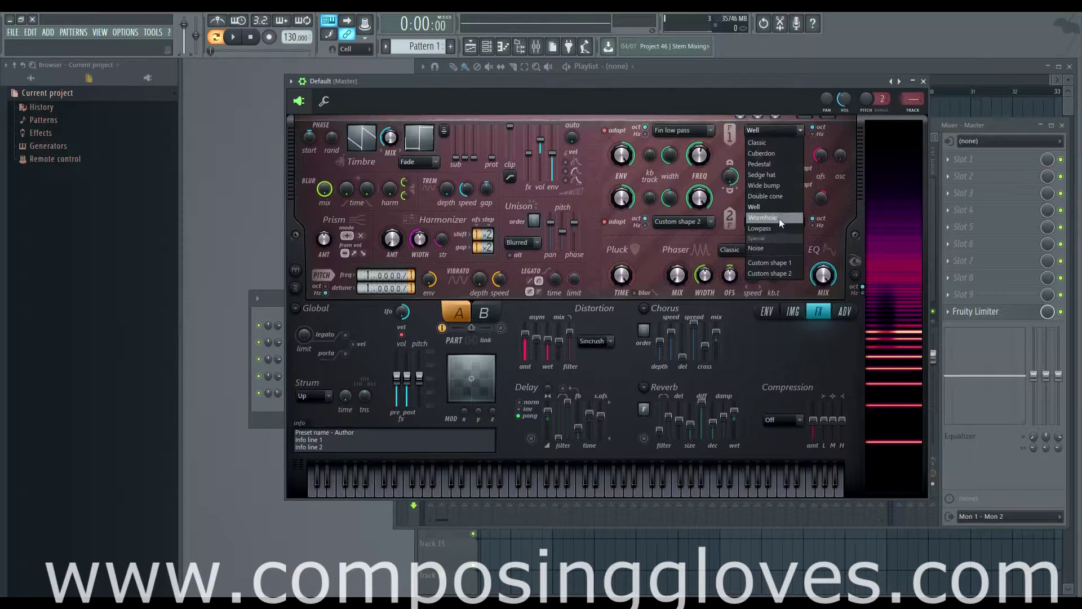
pyautogui.click(793, 164)
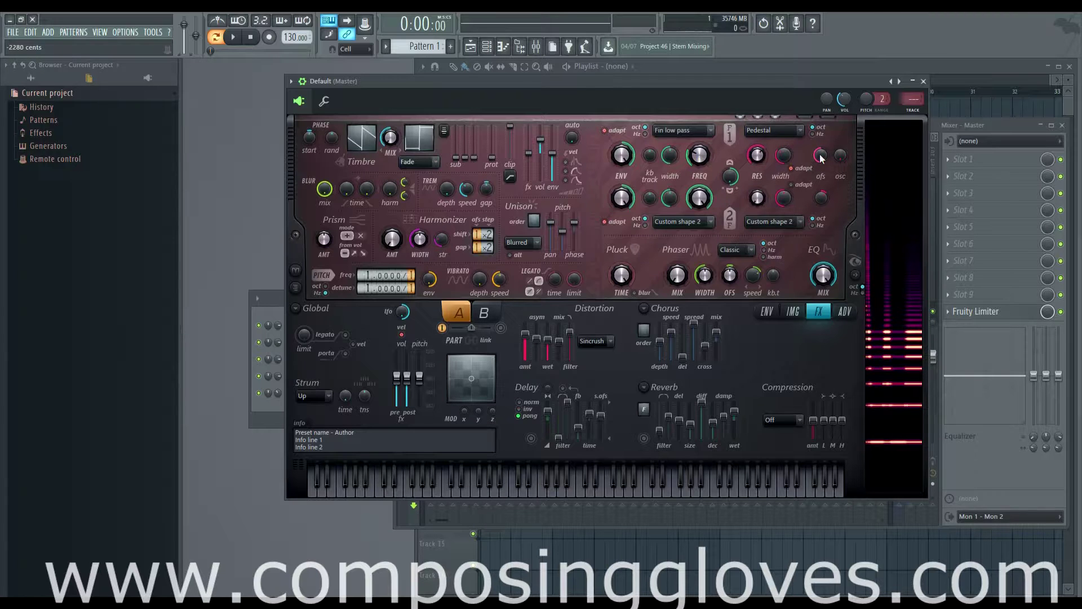
# Open the piano roll of the Default channel and draw a one-bar C2 note at the start.
pyautogui.press('F6')
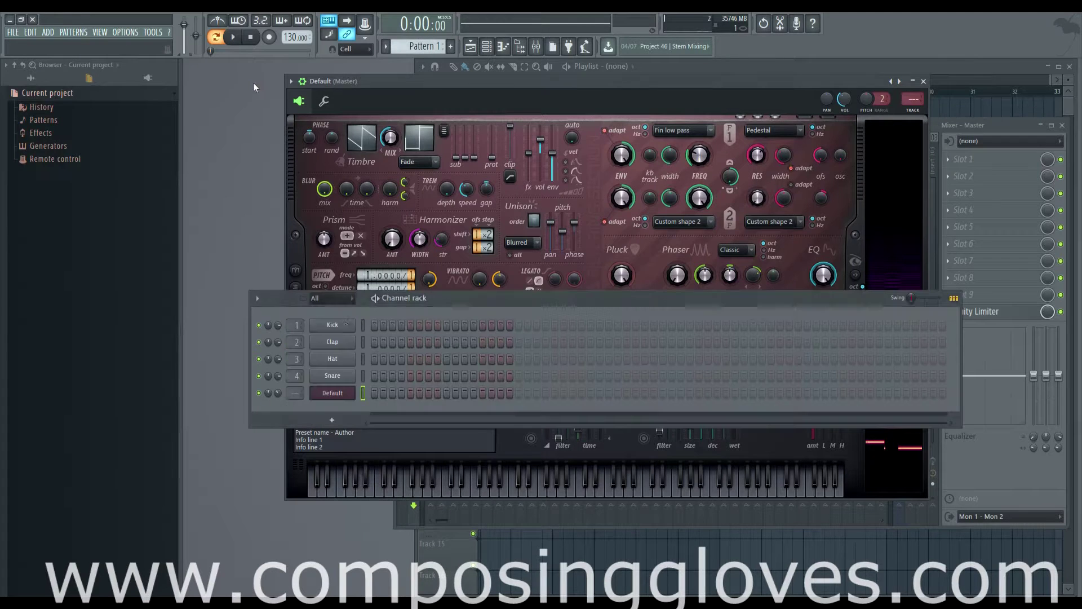
pyautogui.rightClick(361, 392)
pyautogui.click(394, 393)
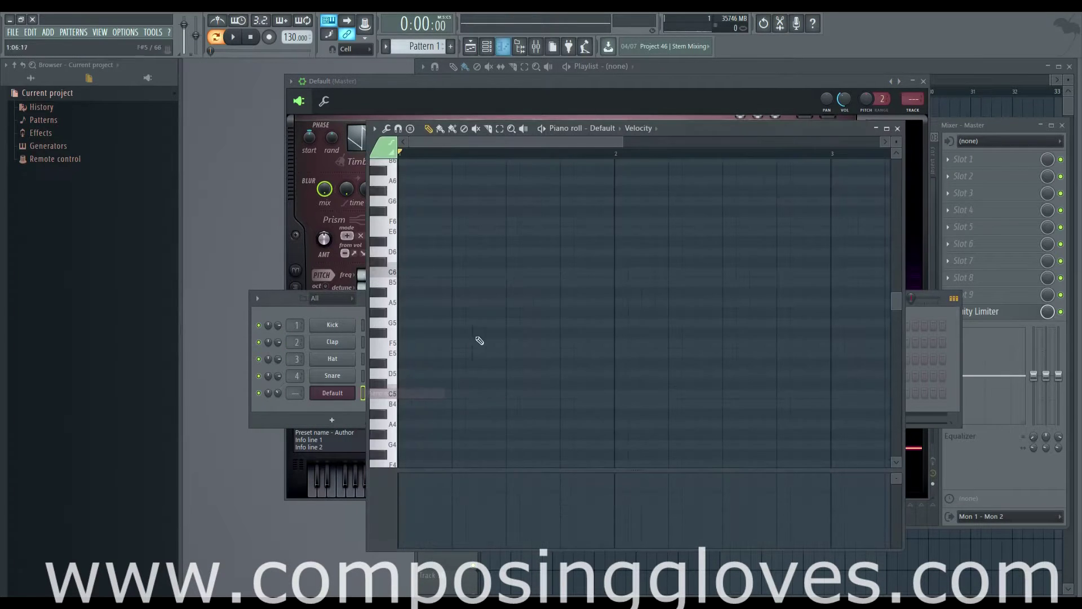
pyautogui.scroll(-5, 423, 348)
pyautogui.press('super')
pyautogui.press('super')
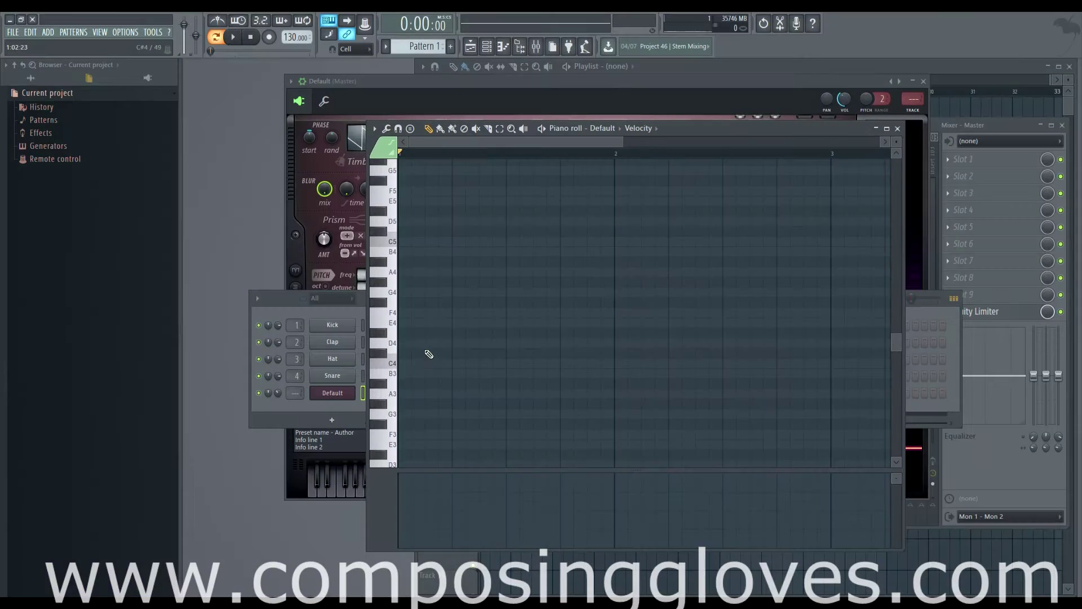
pyautogui.scroll(-2, 425, 350)
pyautogui.scroll(-5, 400, 361)
pyautogui.click(404, 333)
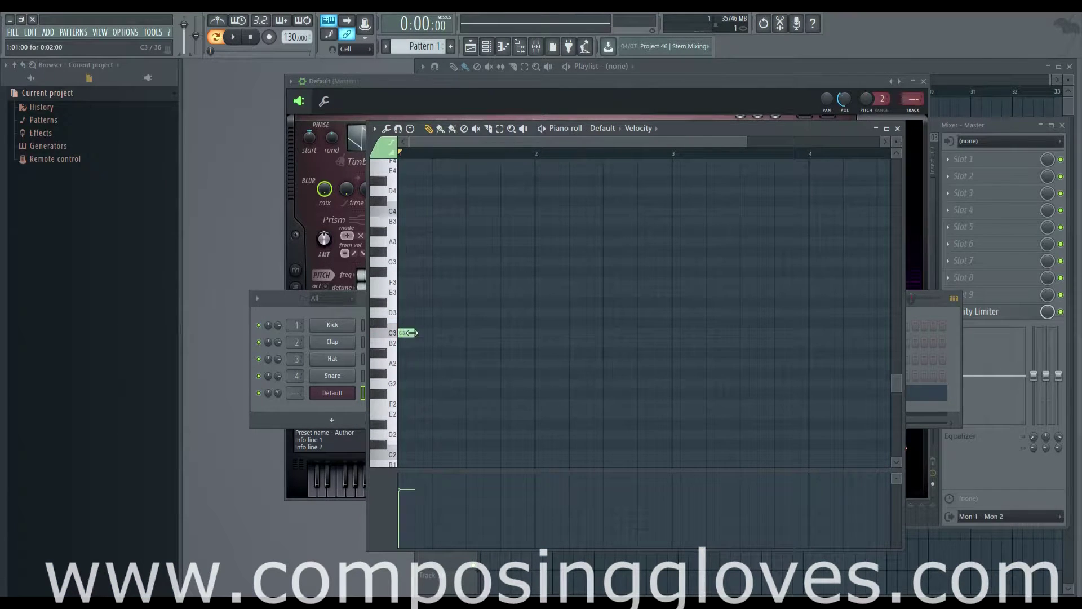
pyautogui.moveTo(420, 333); pyautogui.dragTo(519, 455)
# Place a Pattern 1 clip at bar 1 of Track 1 in the playlist.
pyautogui.click(967, 66)
pyautogui.click(587, 105)
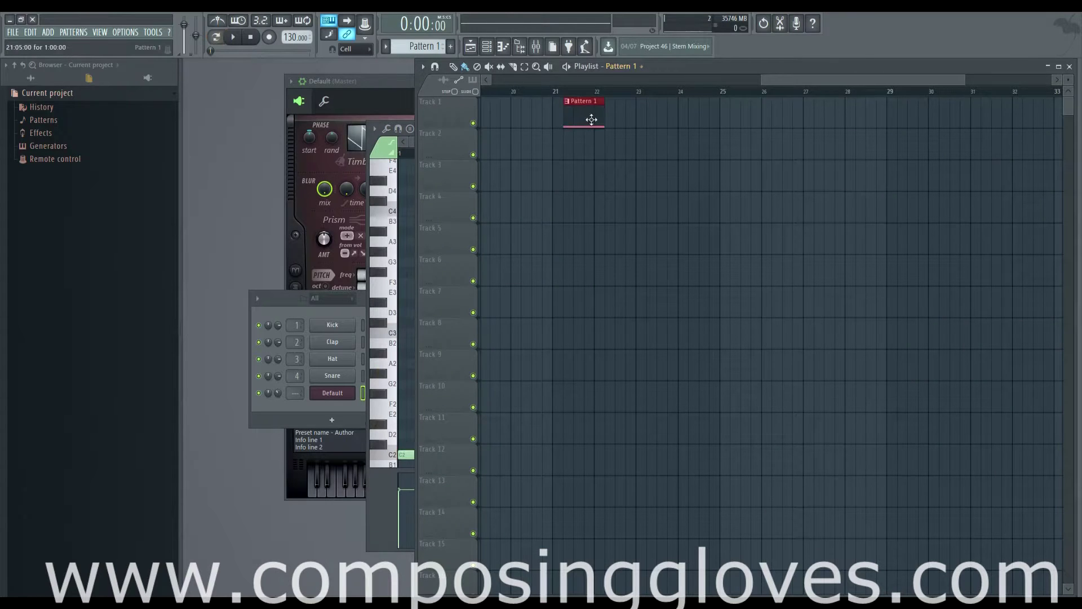
pyautogui.rightClick(587, 105)
pyautogui.moveTo(887, 86); pyautogui.dragTo(432, 104)
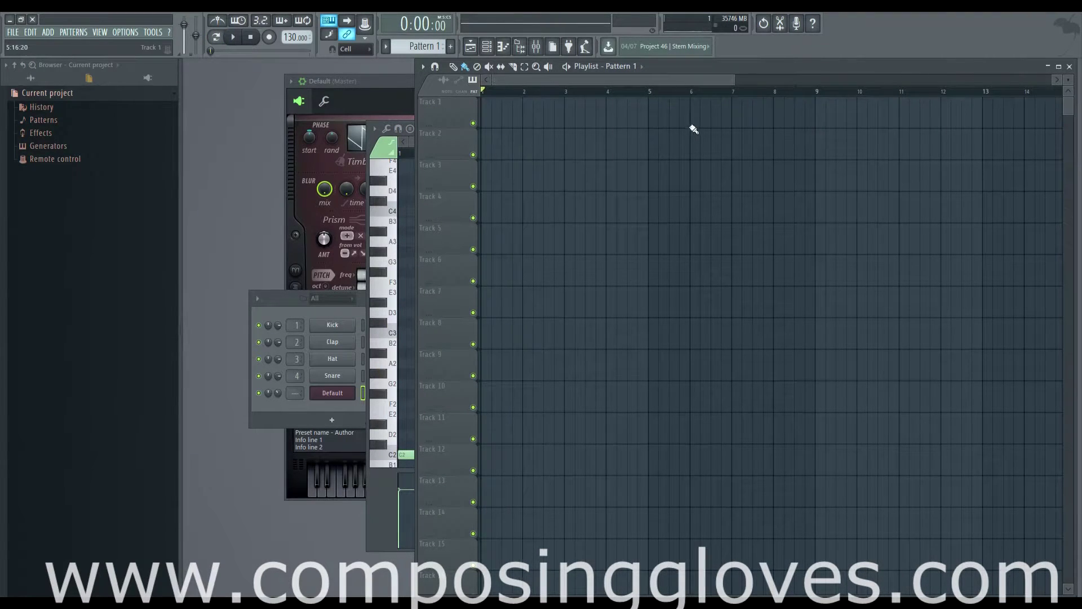
pyautogui.scroll(-3, 692, 125)
pyautogui.click(794, 116)
pyautogui.moveTo(796, 116); pyautogui.dragTo(294, 134)
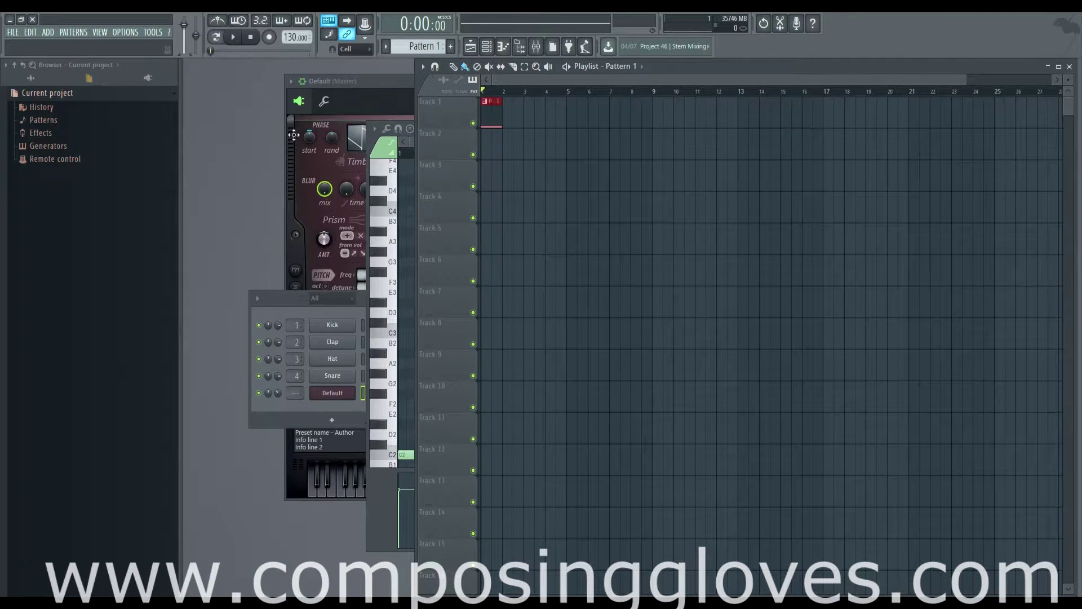
# Create an automation clip for filter 1's resonance width.
pyautogui.click(356, 99)
pyautogui.rightClick(817, 158)
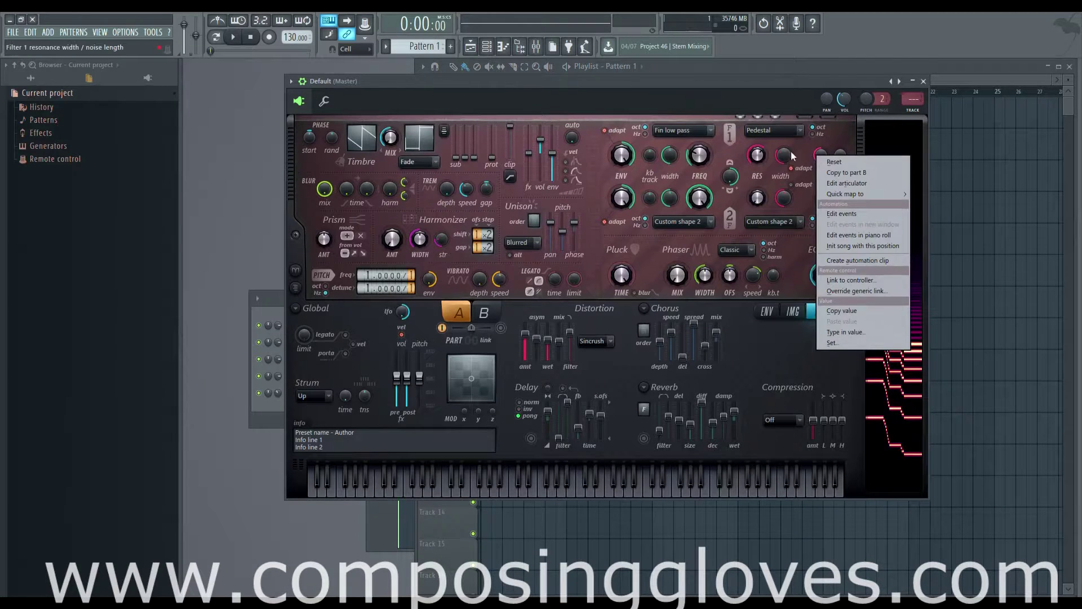
pyautogui.rightClick(788, 156)
pyautogui.rightClick(789, 156)
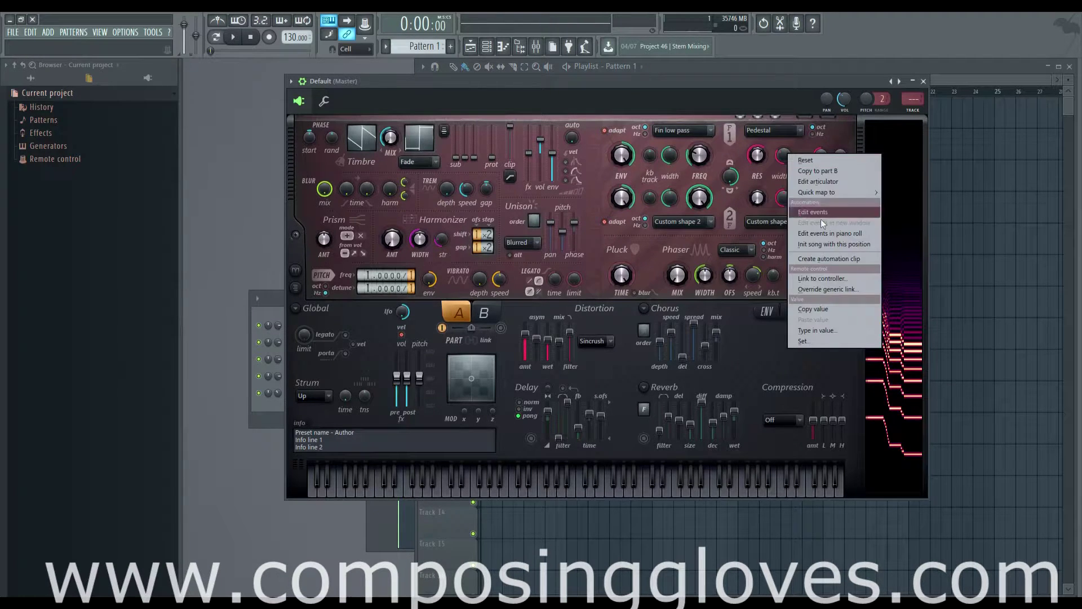
pyautogui.click(876, 259)
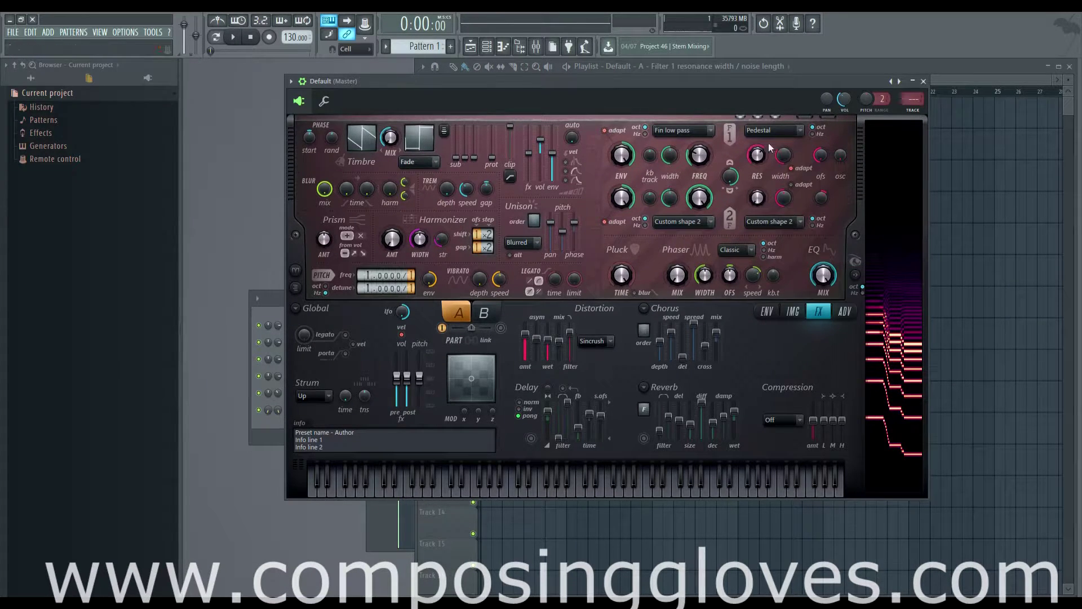
# Create automation clips for filter 1's resonance amount, resonance offset and frequency.
pyautogui.rightClick(752, 158)
pyautogui.click(807, 260)
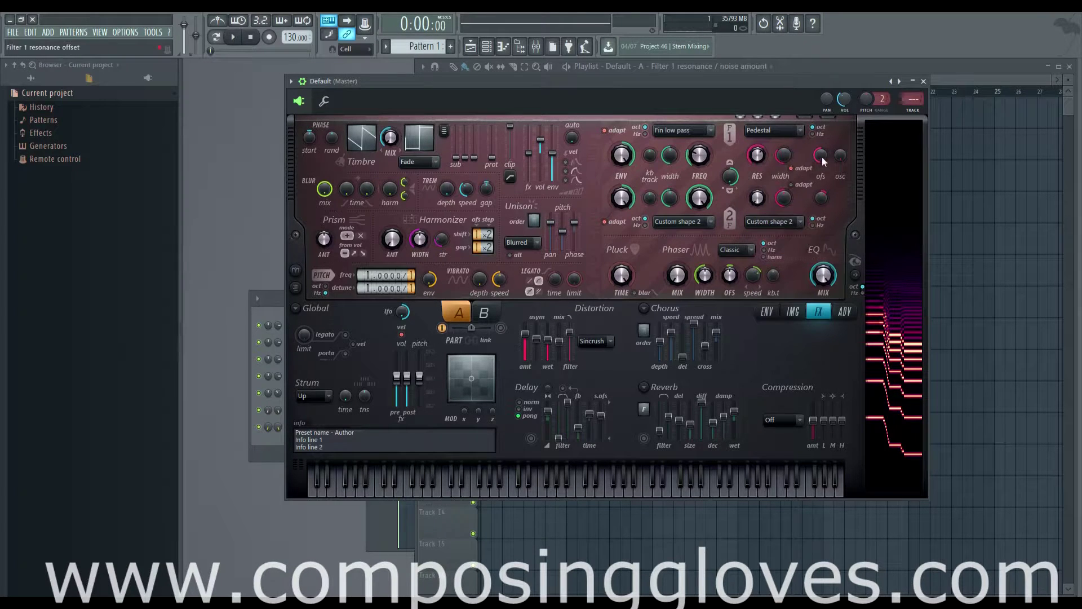
pyautogui.rightClick(822, 157)
pyautogui.click(859, 256)
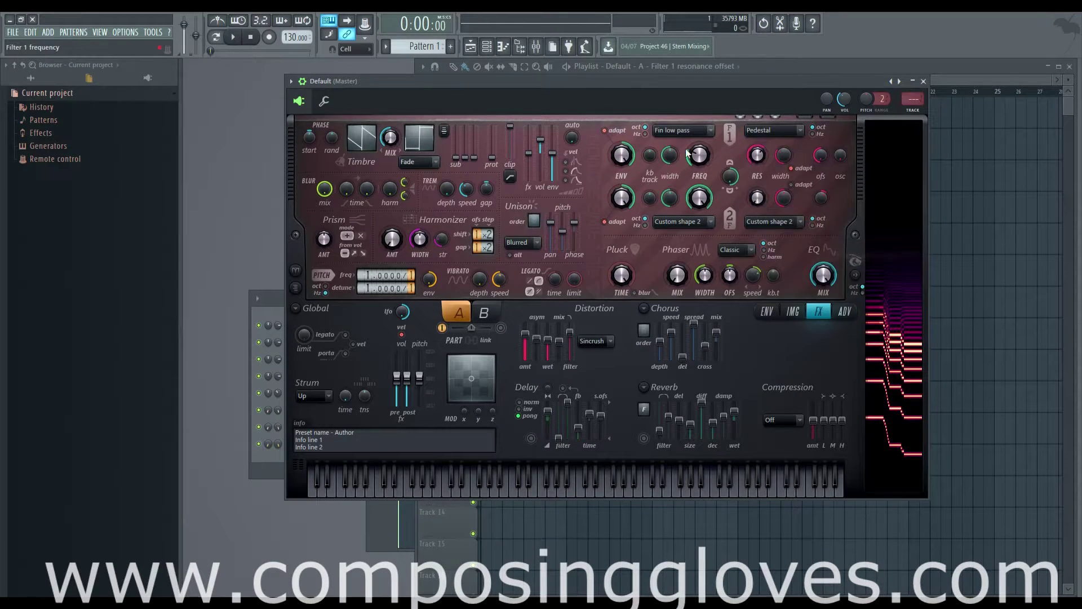
pyautogui.rightClick(699, 157)
pyautogui.click(731, 259)
# Shape the filter 1 resonance amount automation on Track 3 into an uneven zigzag across the bar and play it back.
pyautogui.click(796, 70)
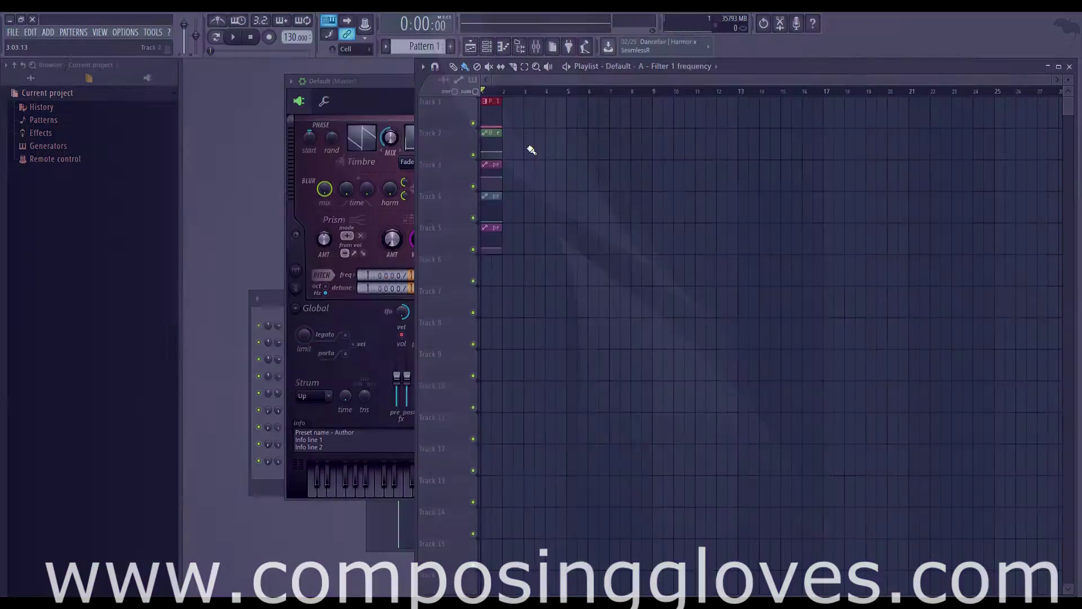
pyautogui.scroll(2, 487, 153)
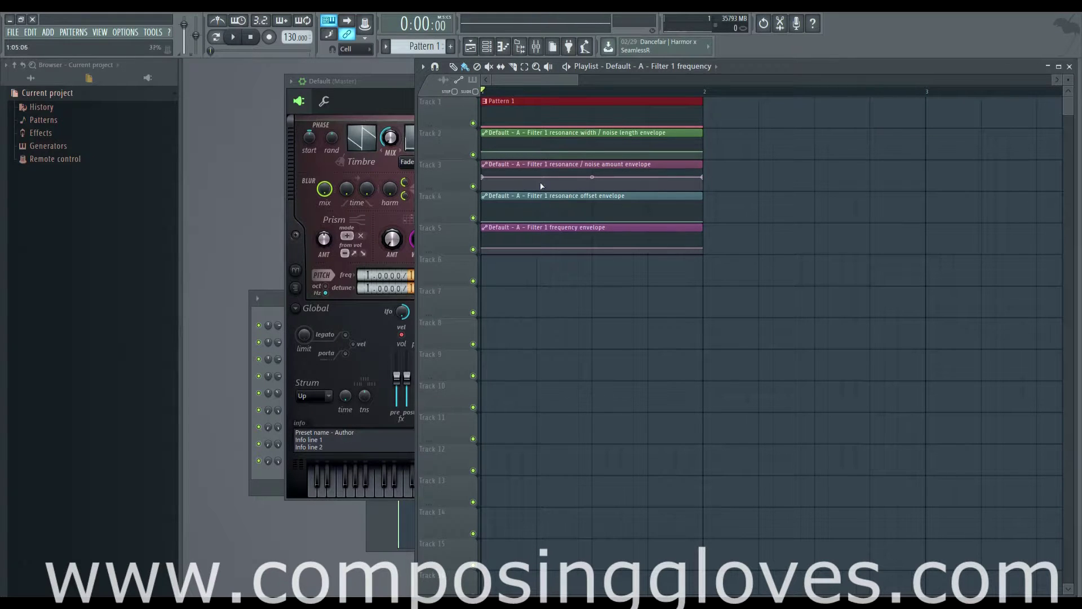
pyautogui.click(504, 184)
pyautogui.moveTo(496, 186); pyautogui.dragTo(620, 171)
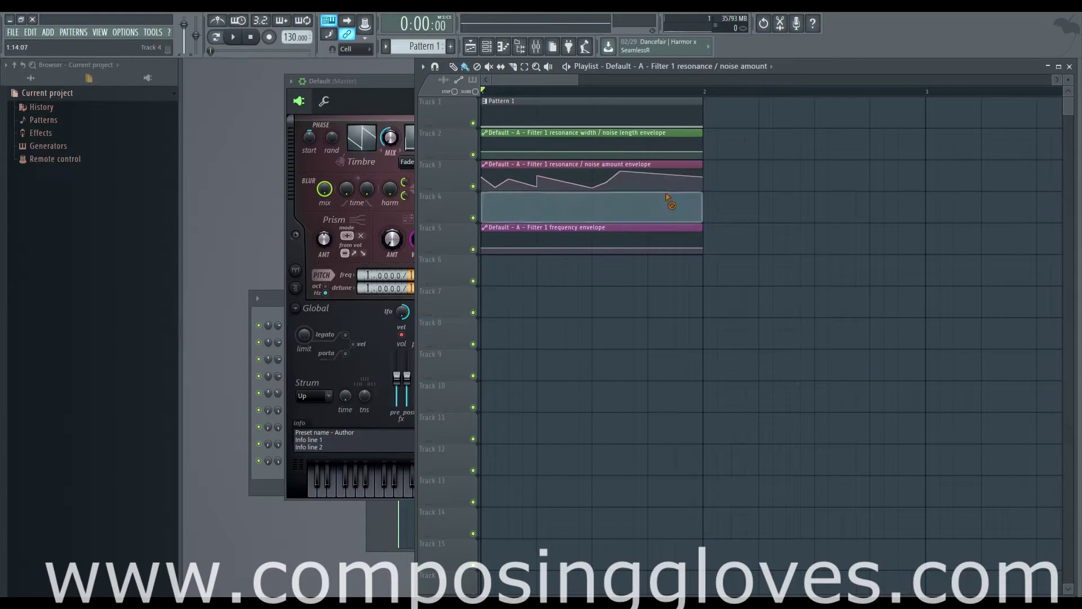
pyautogui.rightClick(667, 200)
pyautogui.hotkey('ctrl', 'z')
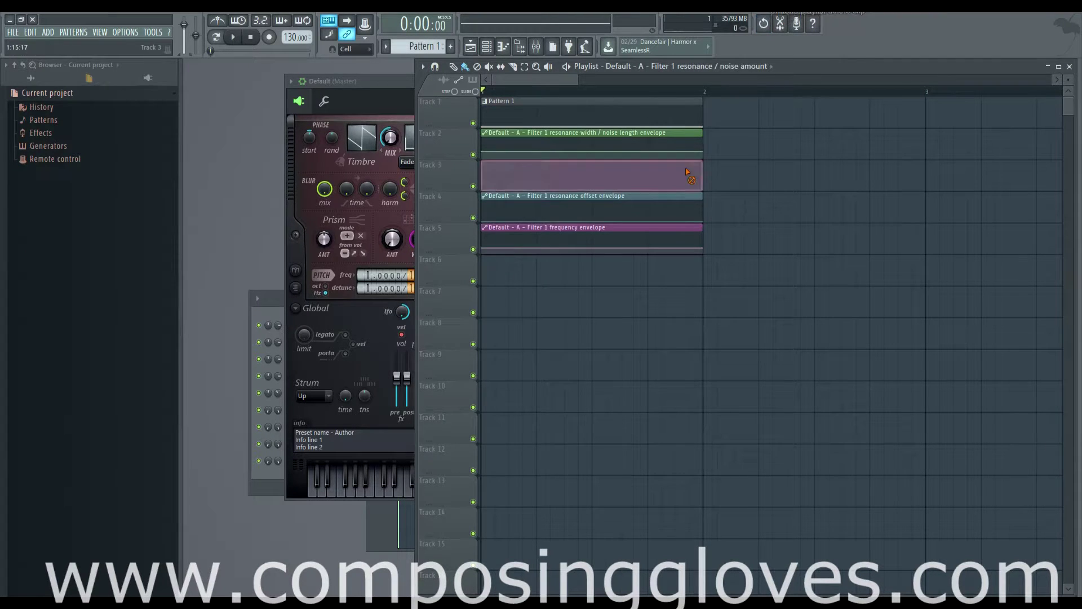
pyautogui.click(689, 182)
pyautogui.click(662, 181)
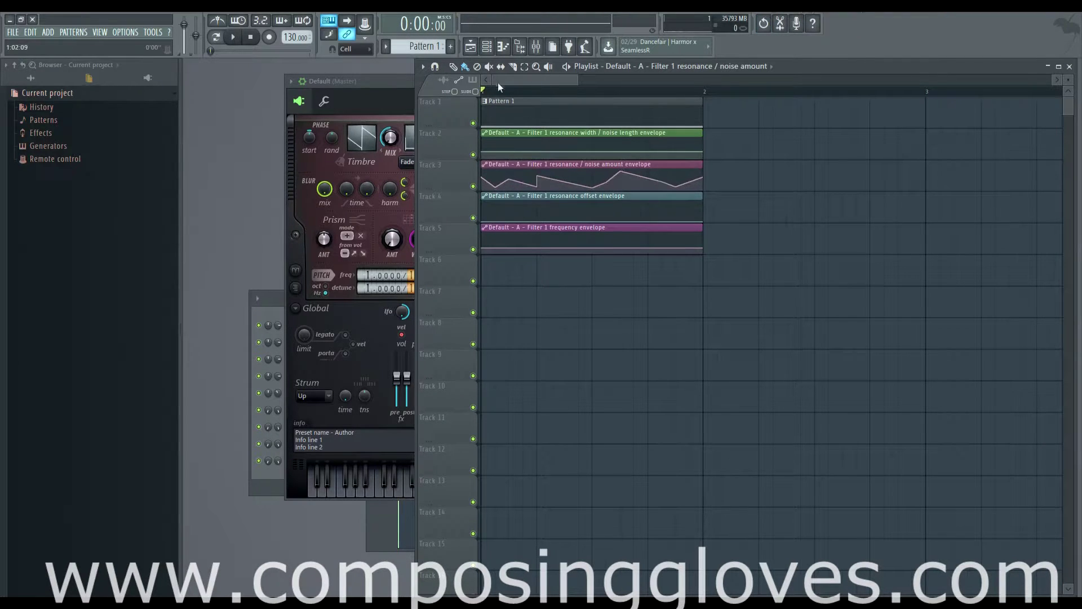
pyautogui.press('space')
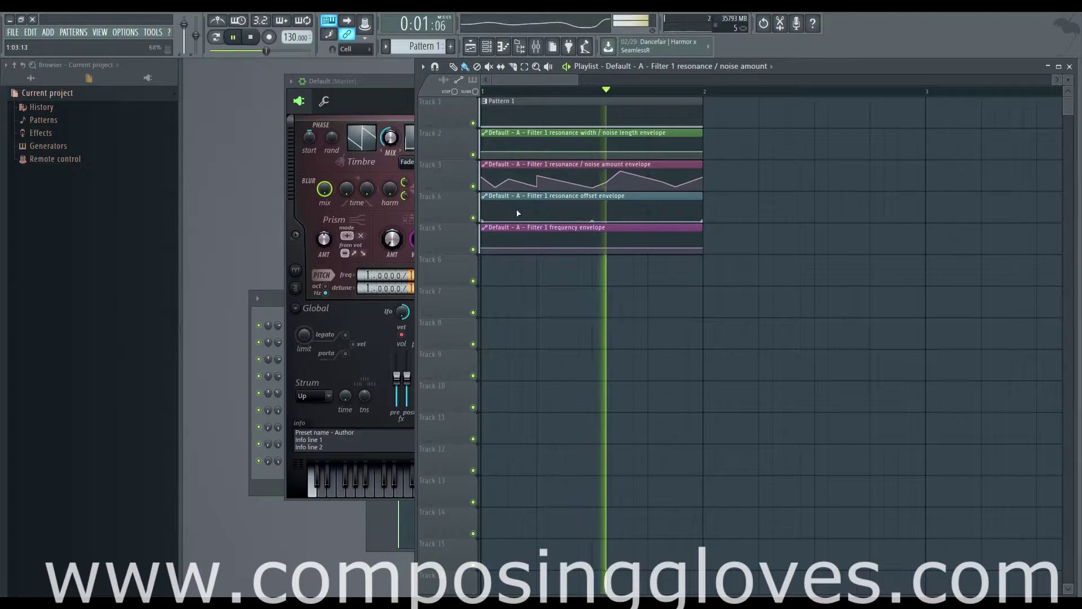
pyautogui.press('space')
# Add a peak of about 66% near the middle of the filter 1 frequency automation and play it back.
pyautogui.moveTo(600, 247); pyautogui.dragTo(609, 241)
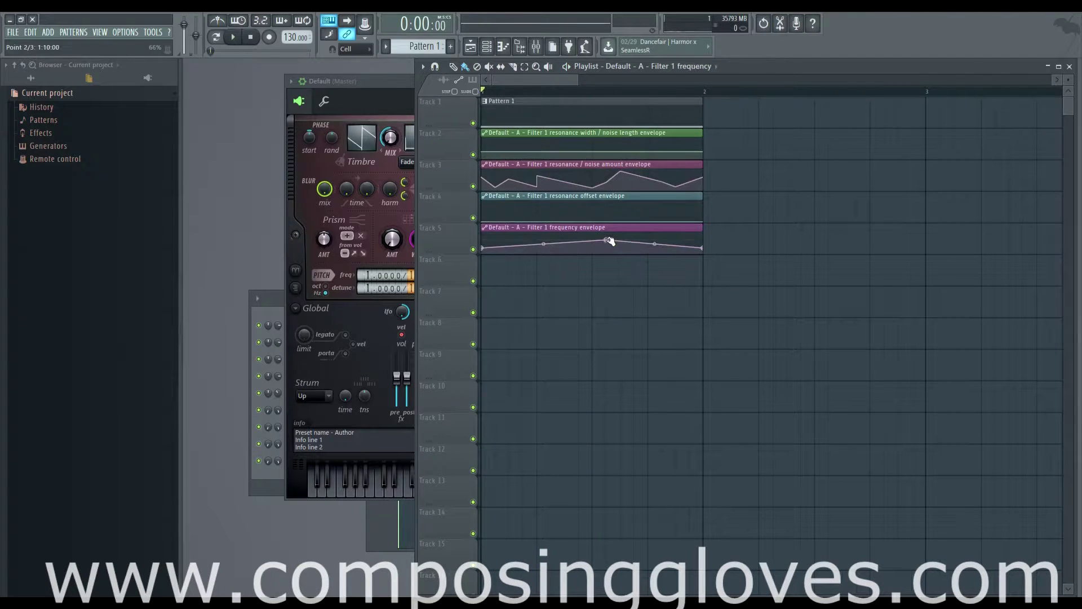
pyautogui.press('space')
pyautogui.press('space')
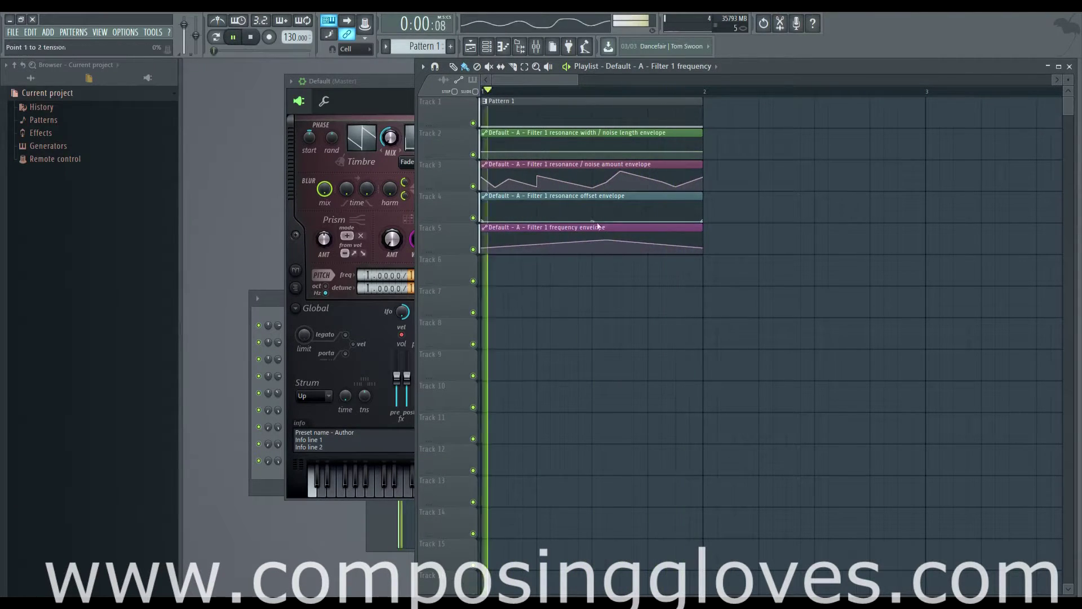
# Add alternating high and low points to the filter 1 resonance offset automation to form a gentle zigzag.
pyautogui.click(495, 209)
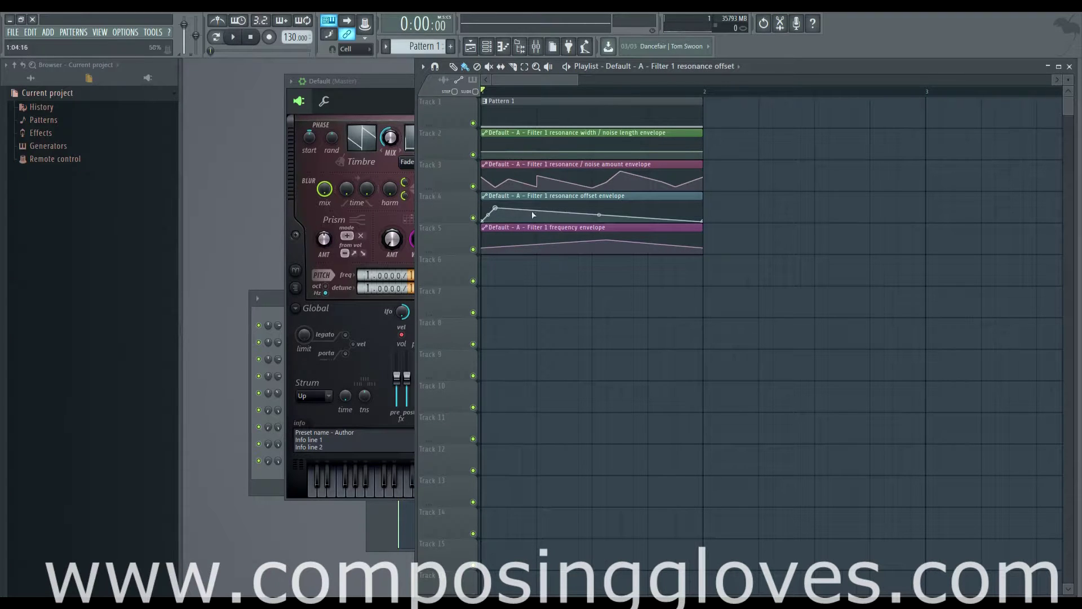
pyautogui.click(523, 216)
pyautogui.click(550, 210)
pyautogui.click(592, 216)
pyautogui.click(633, 210)
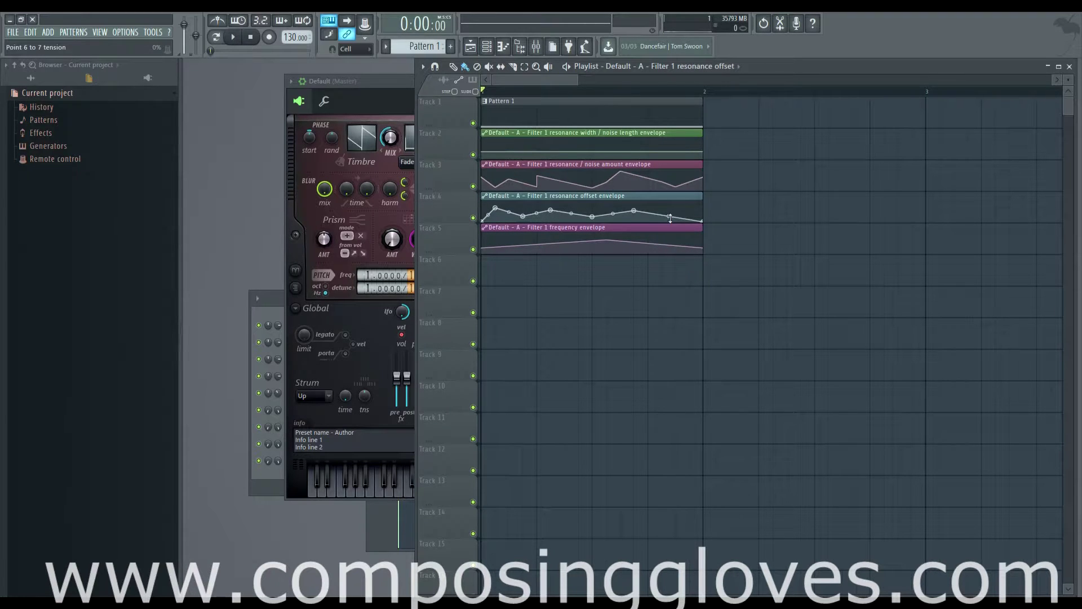
# Play the song and reshape the first half of the filter 1 resonance amount automation with more points.
pyautogui.press('space')
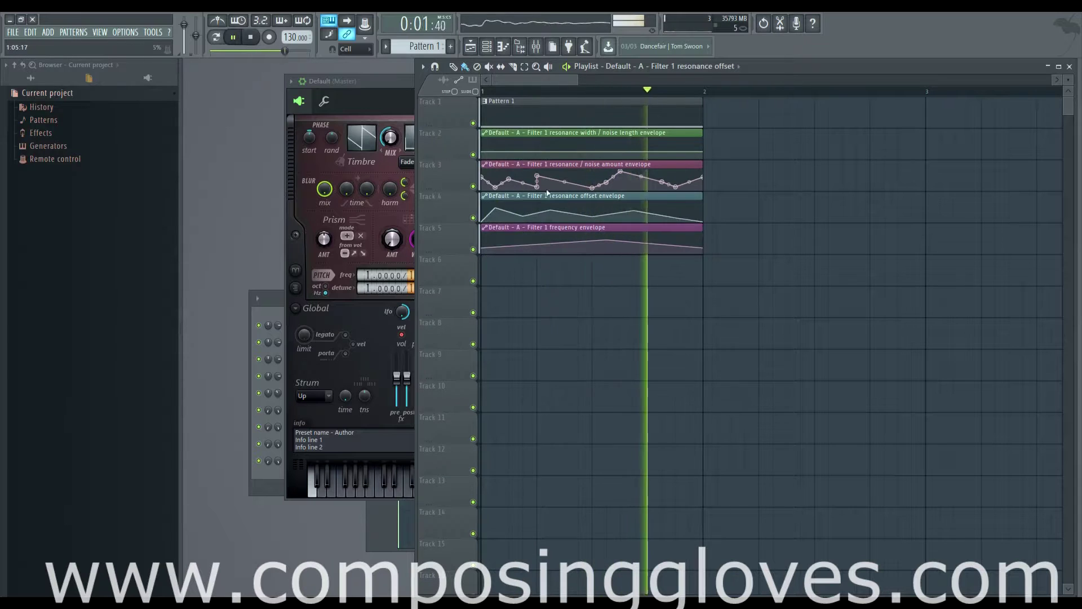
pyautogui.click(538, 181)
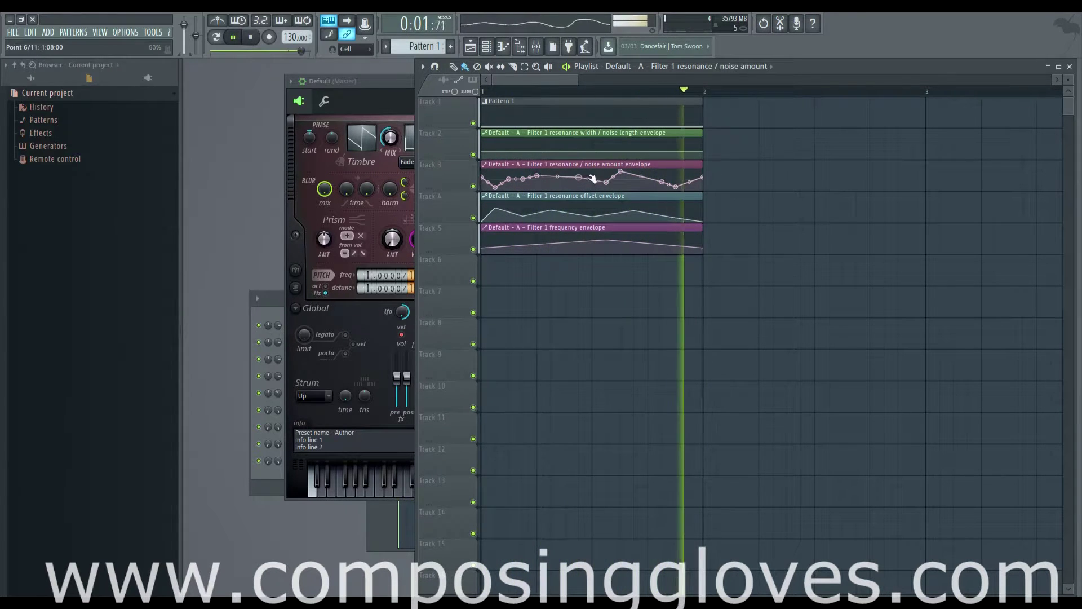
pyautogui.moveTo(592, 188); pyautogui.dragTo(550, 147)
# Open Pattern 1's piano roll and add a one-bar C3 note above the C2 note.
pyautogui.doubleClick(560, 113)
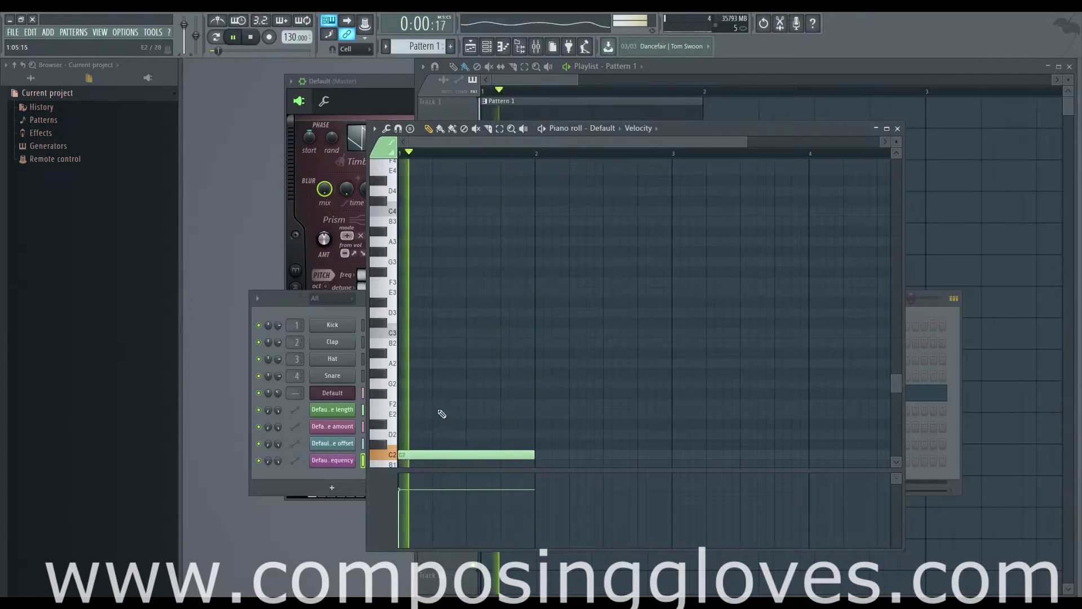
pyautogui.click(407, 353)
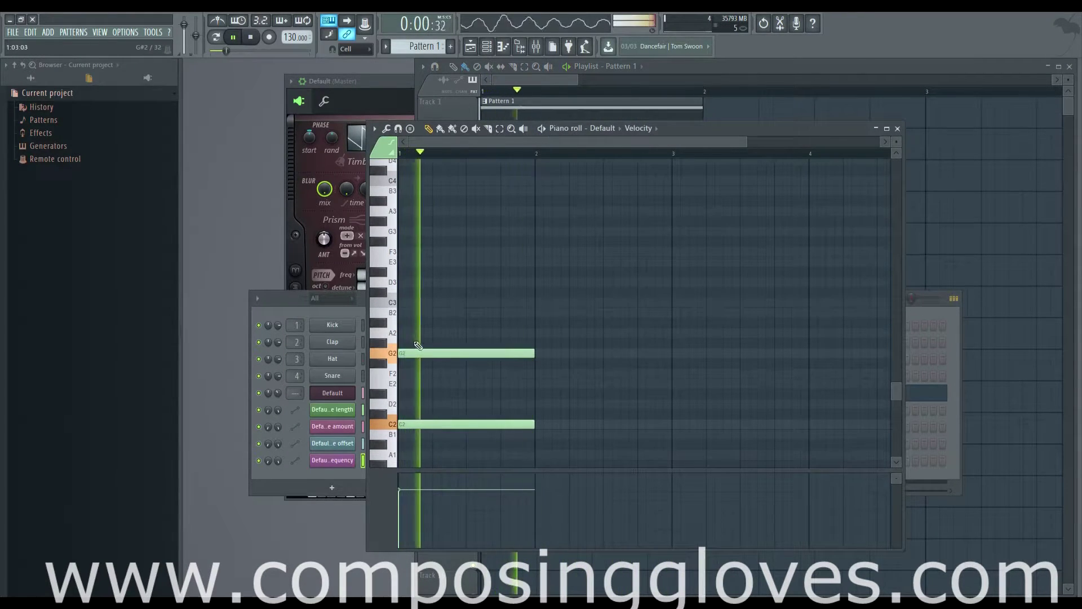
pyautogui.moveTo(489, 354); pyautogui.dragTo(447, 299)
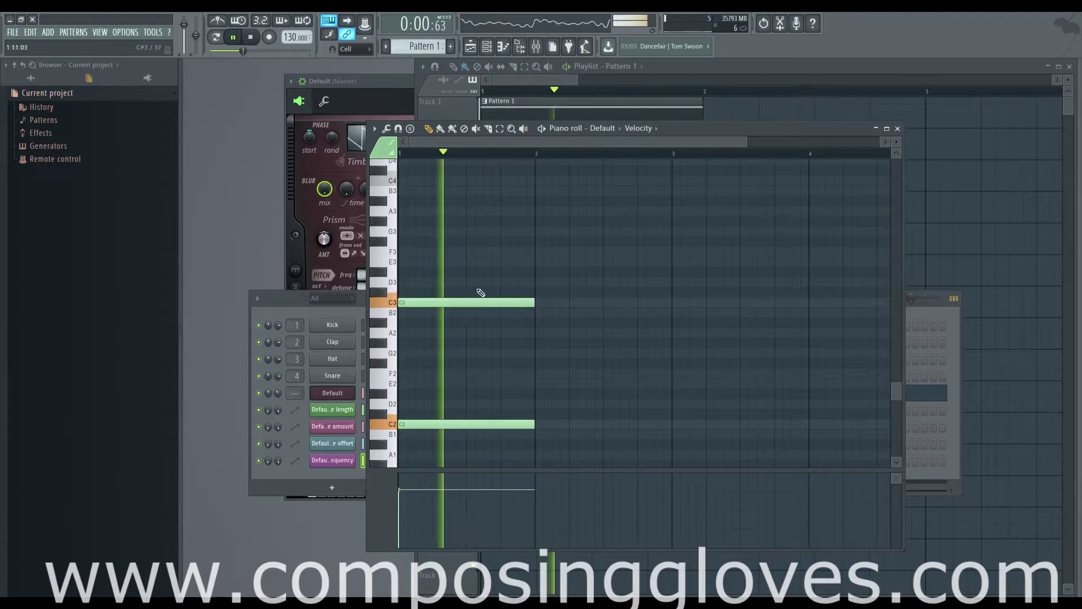
# Return to the playlist and add a sharp drop, a peak and a low point to the first third of the filter 1 resonance amount automation.
pyautogui.click(556, 80)
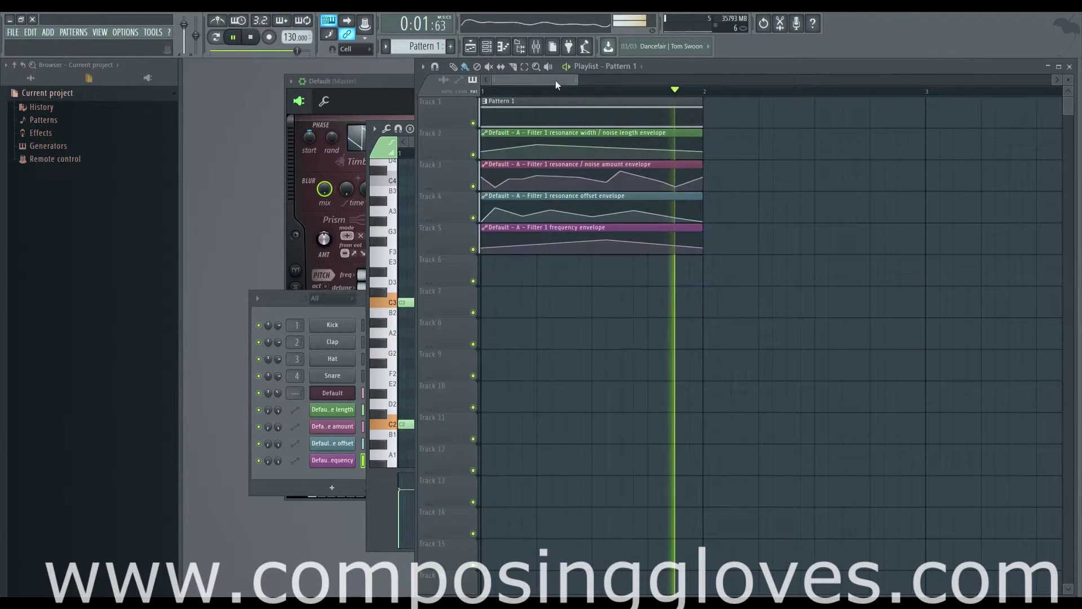
pyautogui.click(497, 186)
pyautogui.scroll(2, 497, 186)
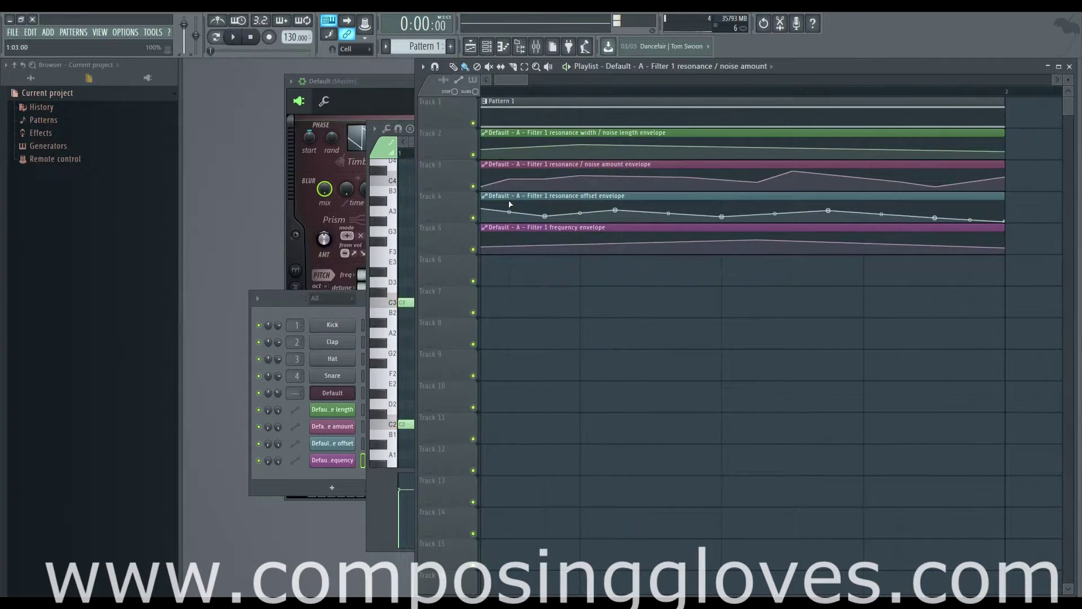
pyautogui.press('space')
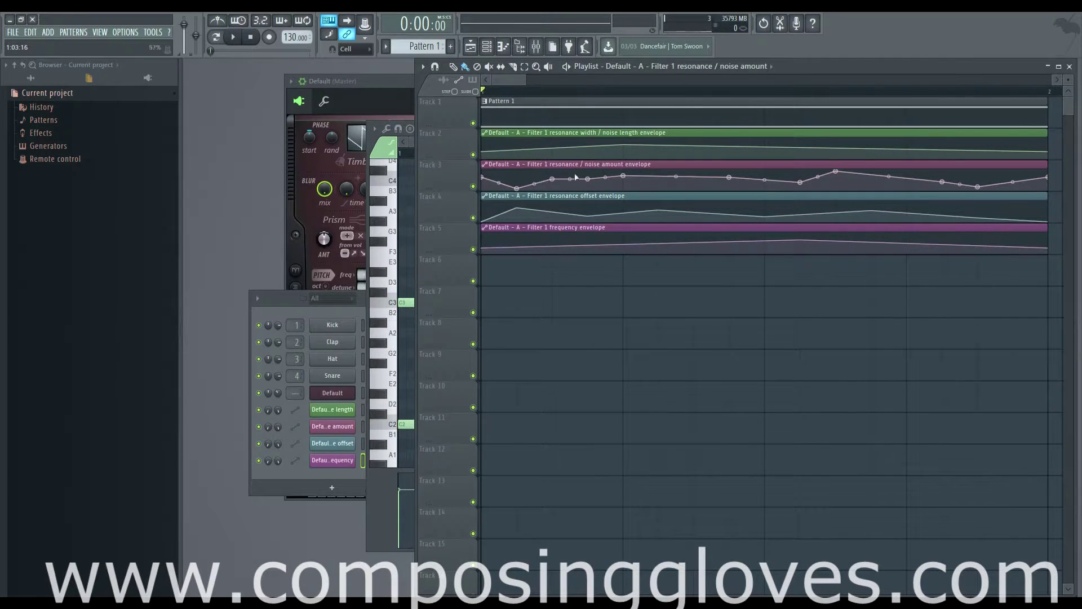
pyautogui.press('space')
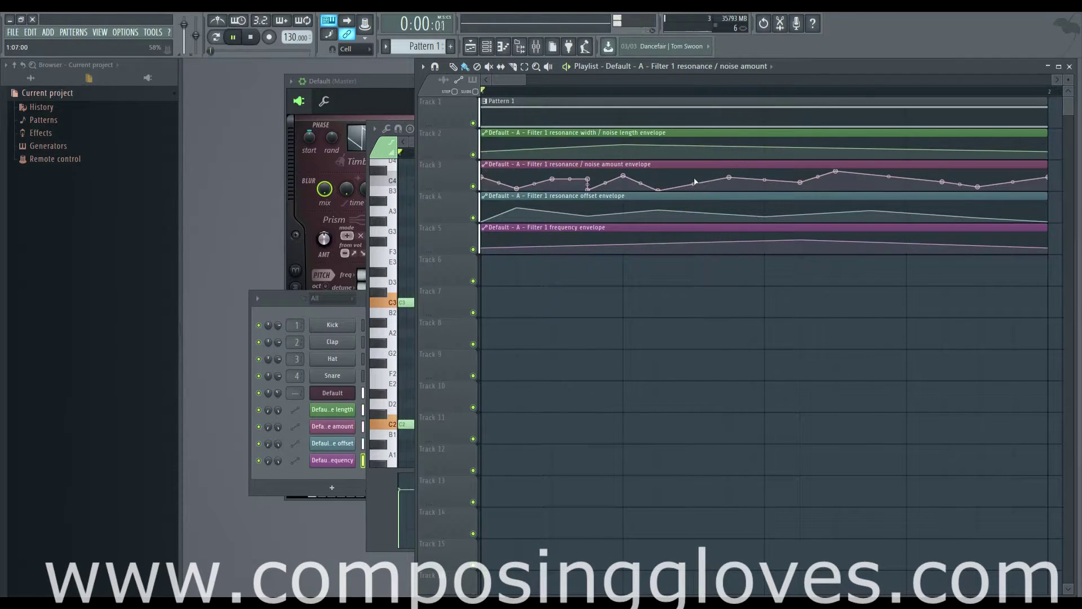
pyautogui.press('space')
# Reshape the filter 1 frequency automation during playback: add a low point, lower the point at 1:04:00, and add a peak before the middle.
pyautogui.rightClick(623, 245)
pyautogui.press('space')
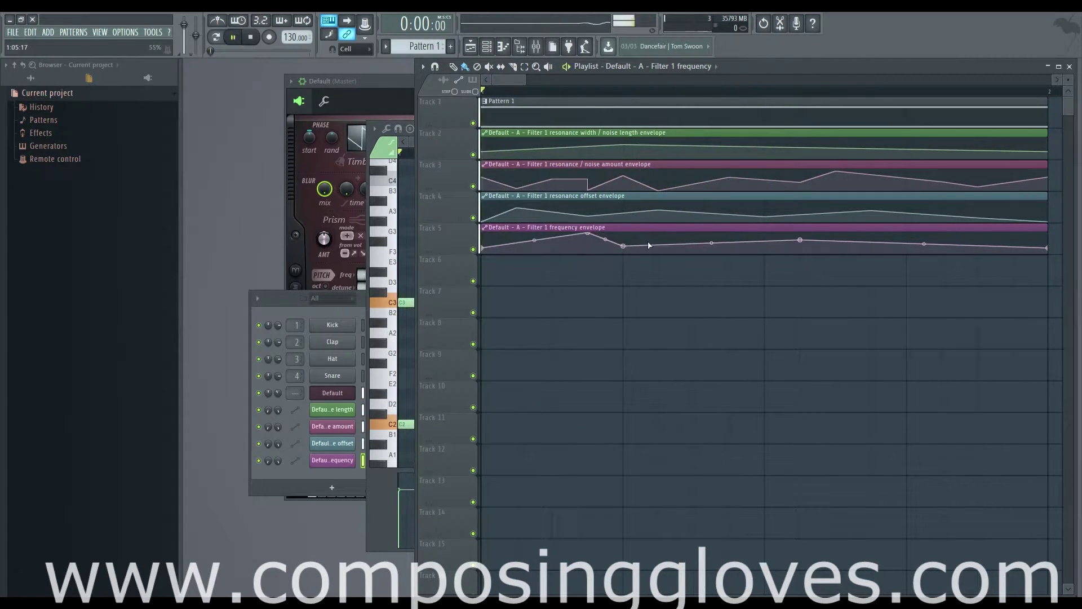
pyautogui.press('space')
pyautogui.press('space')
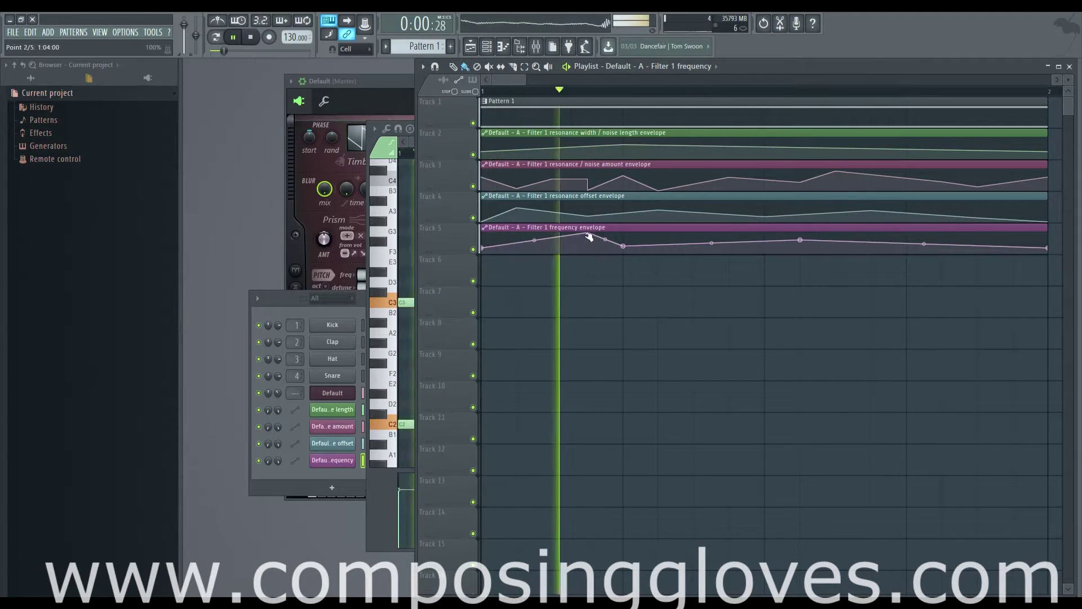
pyautogui.rightClick(729, 236)
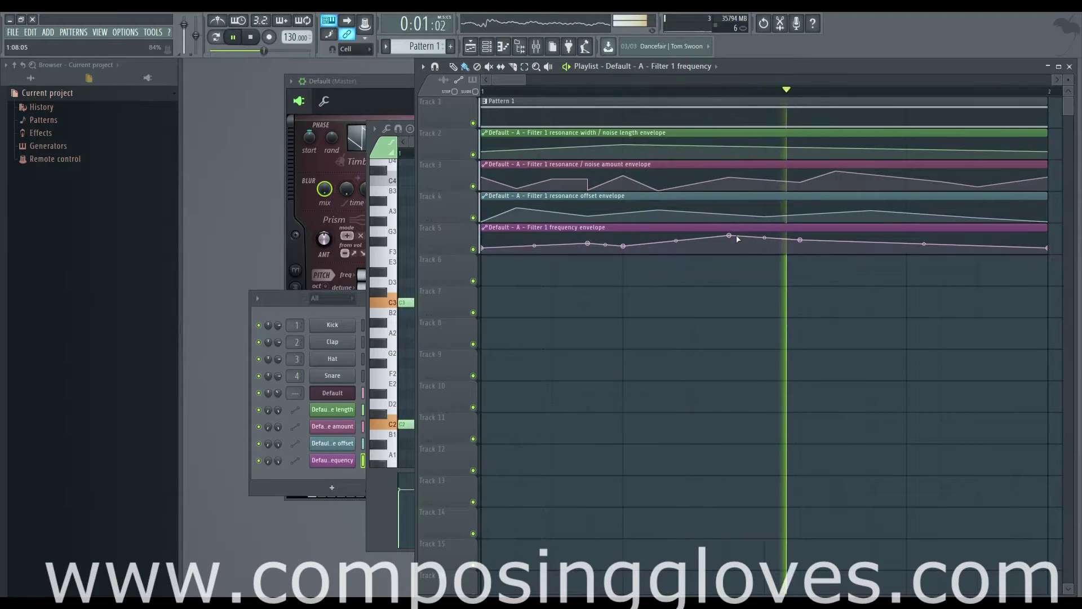
# Add a sharp drop followed by a peak near the end of the filter 1 resonance offset automation.
pyautogui.scroll(-1, 699, 230)
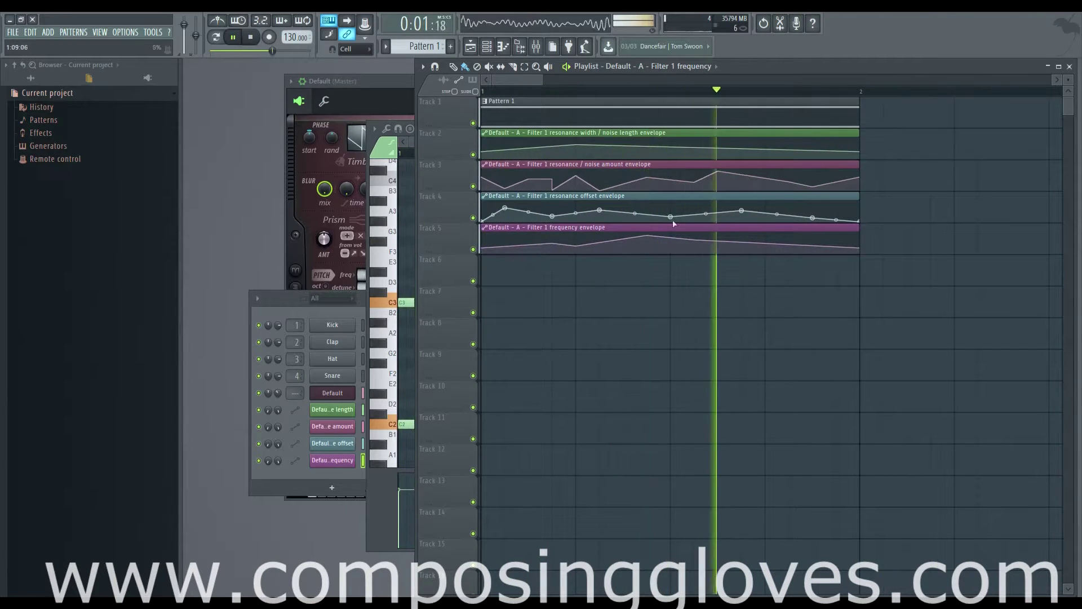
pyautogui.moveTo(831, 213)
pyautogui.moveTo(836, 219); pyautogui.dragTo(841, 203)
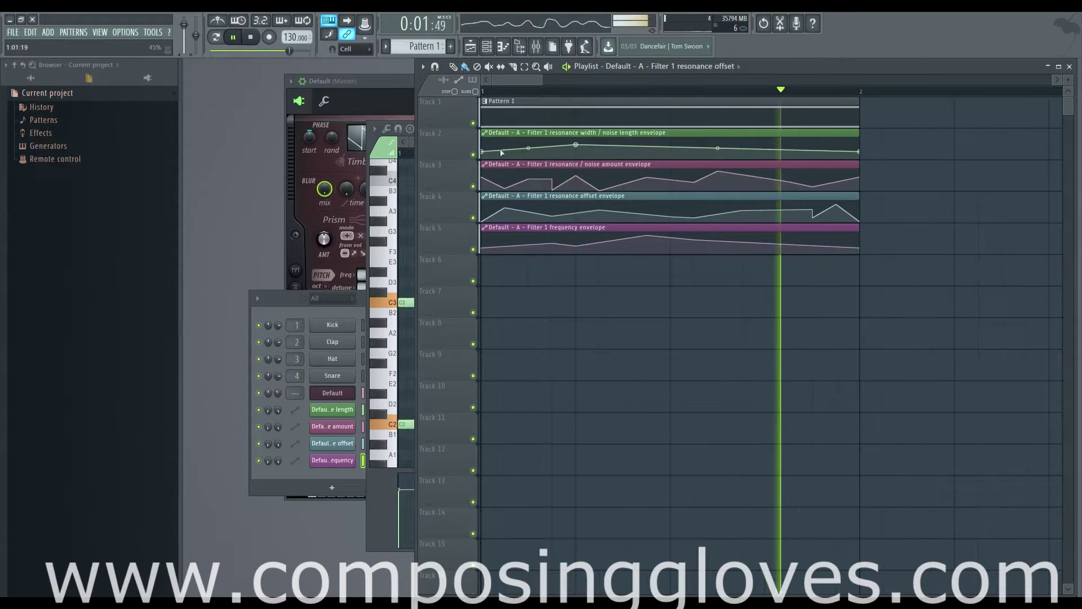
pyautogui.press('space')
# Reshape the start of the filter 1 resonance width automation into two steep falls from high to low, rising again to a high point.
pyautogui.moveTo(575, 145); pyautogui.dragTo(495, 139)
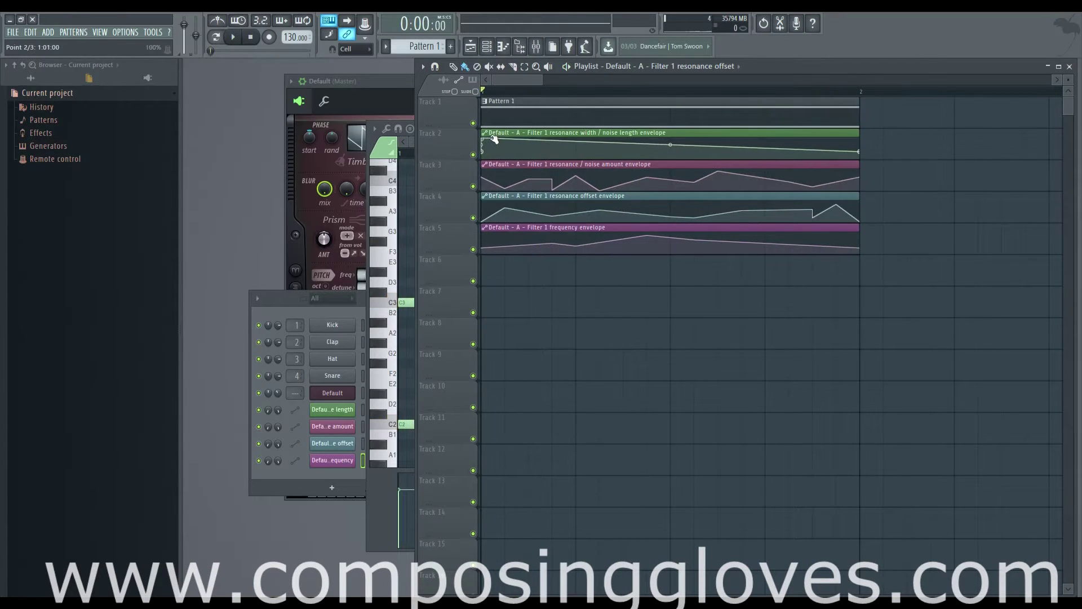
pyautogui.rightClick(518, 159)
pyautogui.rightClick(511, 139)
pyautogui.rightClick(539, 159)
pyautogui.press('space')
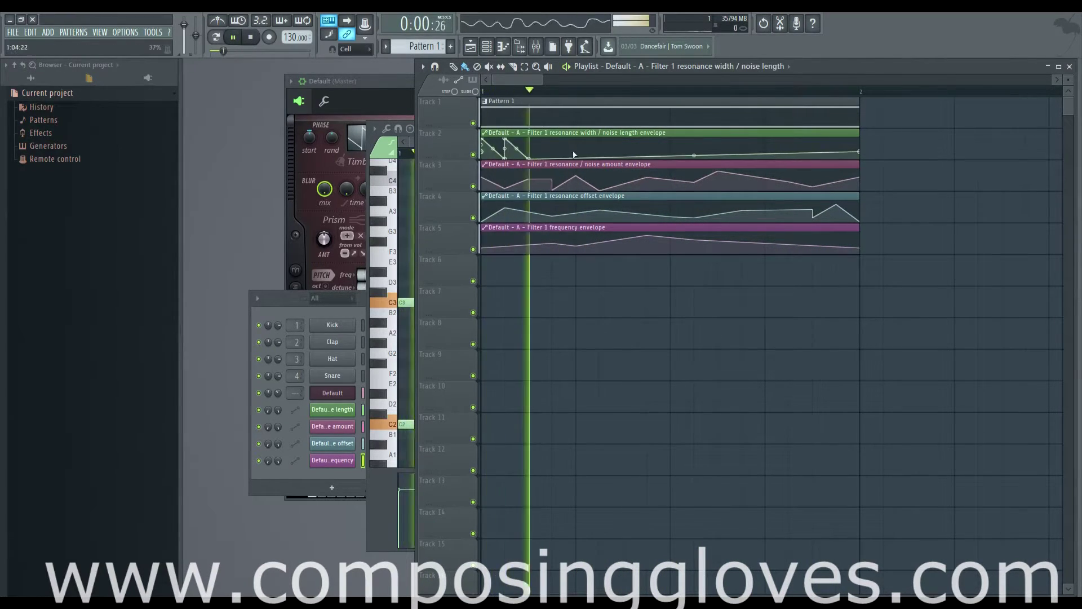
pyautogui.rightClick(576, 138)
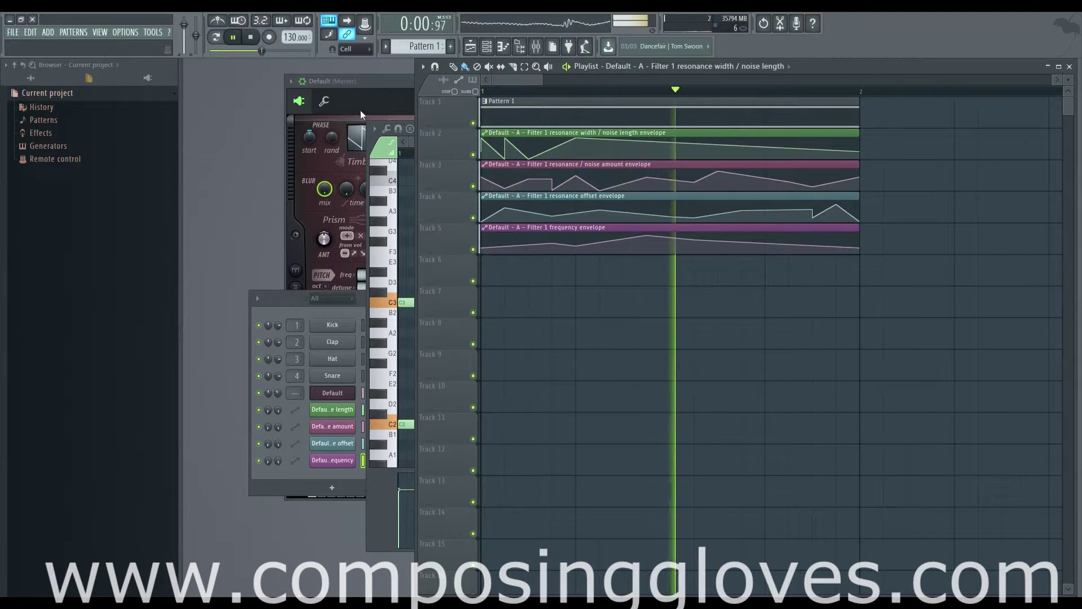
# Set Harmor's filter 1 type to Classic low pass and play the pattern.
pyautogui.click(380, 99)
pyautogui.press('space')
pyautogui.click(667, 137)
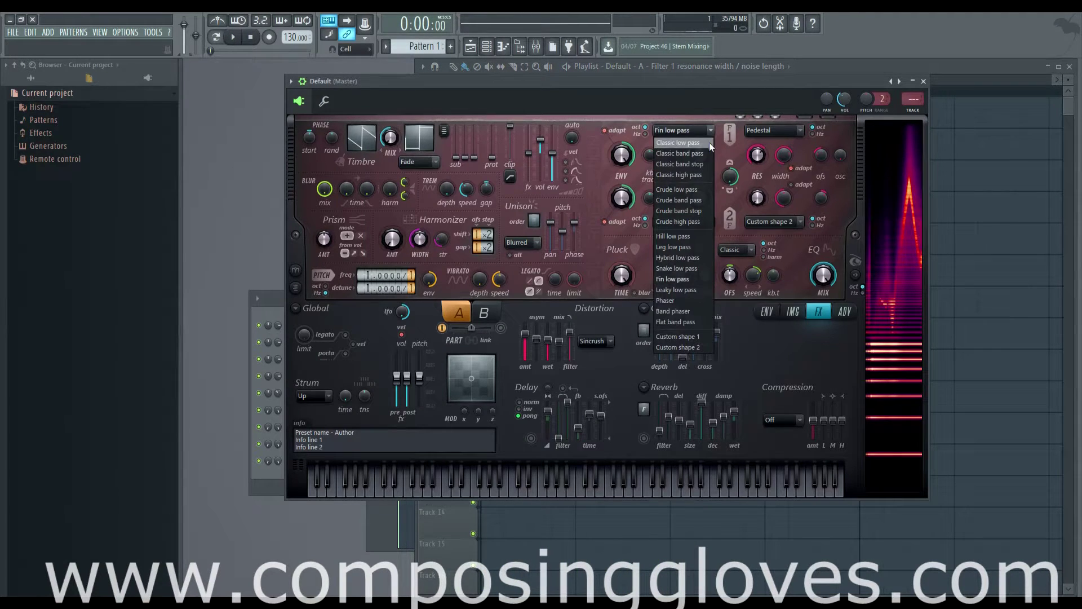
pyautogui.click(709, 142)
pyautogui.press('space')
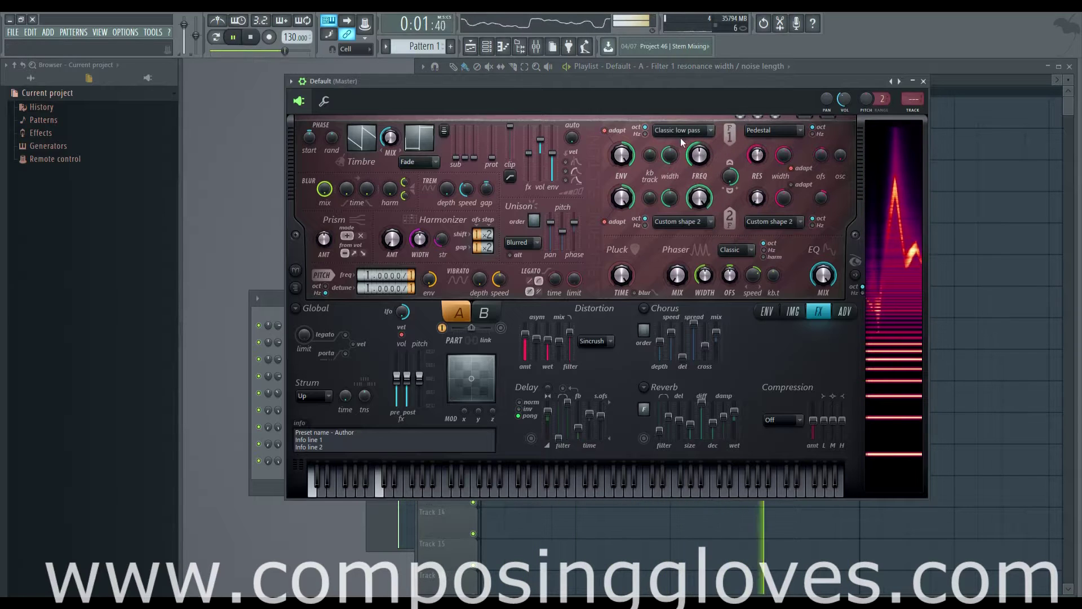
pyautogui.press('space')
# Audition the Wormhole resonance type on filter 1, and switch the resonance type to Cuberdon during playback.
pyautogui.click(791, 134)
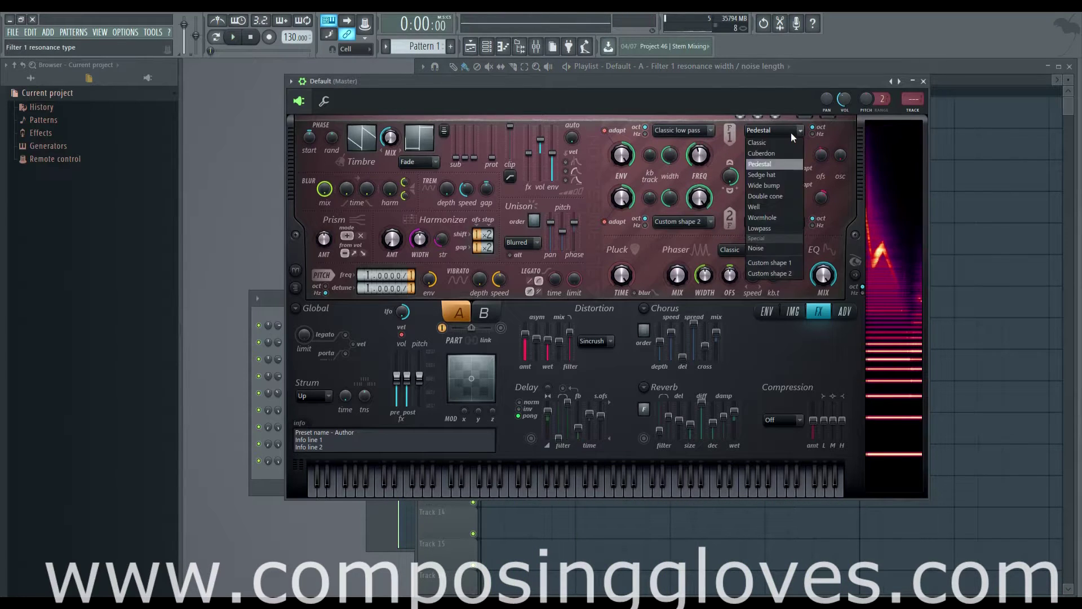
pyautogui.click(788, 219)
pyautogui.press('space')
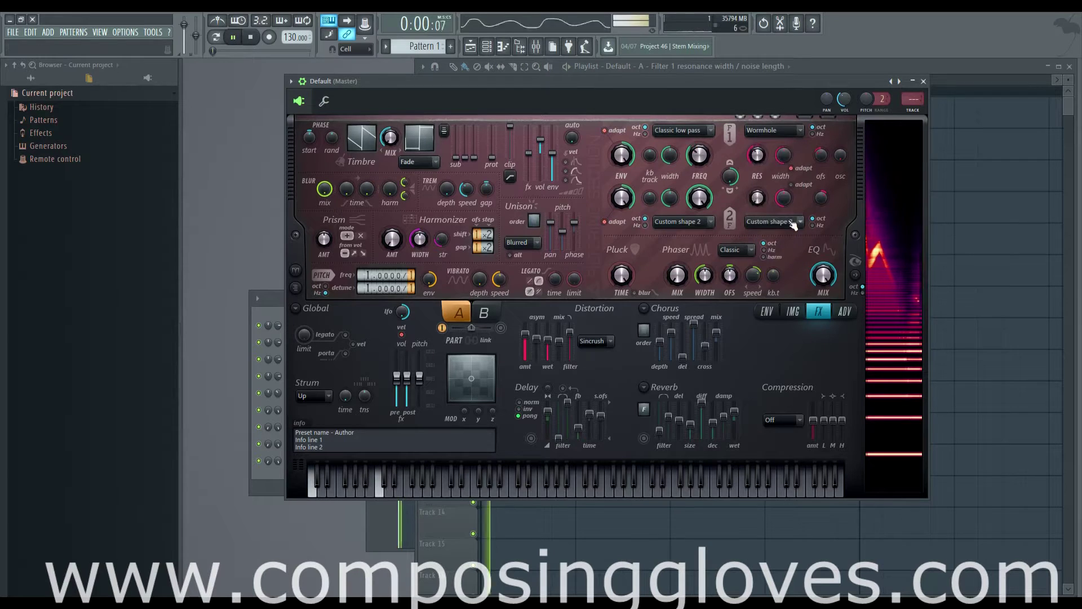
pyautogui.click(780, 133)
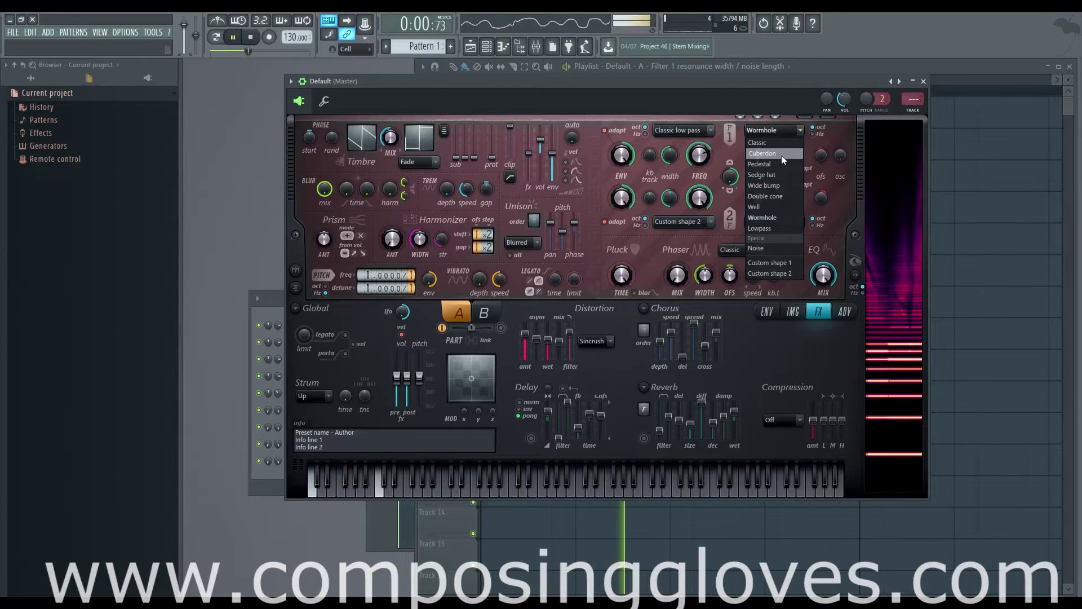
pyautogui.click(782, 155)
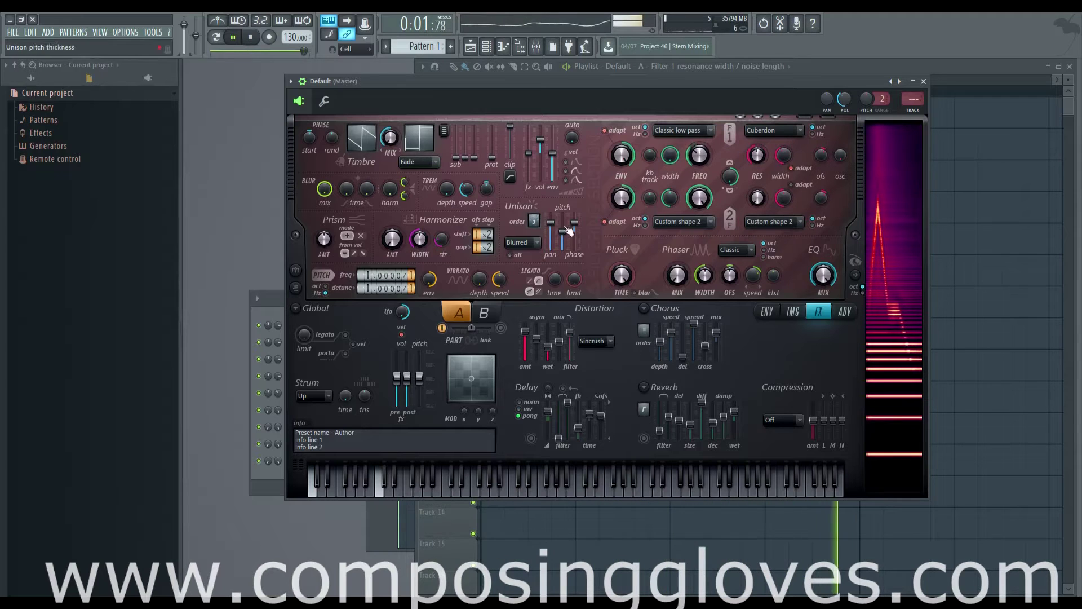
# Lower Harmor's unison pitch thickness and play the automated pattern with the synth window in front of the playlist.
pyautogui.moveTo(562, 231); pyautogui.dragTo(565, 246)
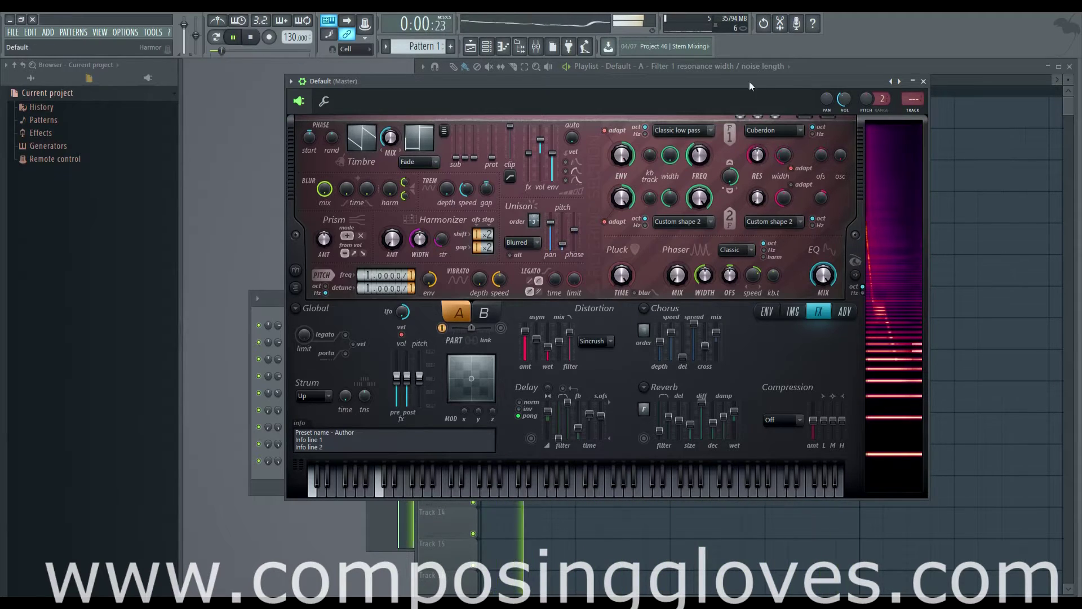
pyautogui.moveTo(750, 82); pyautogui.dragTo(758, 232)
pyautogui.click(512, 79)
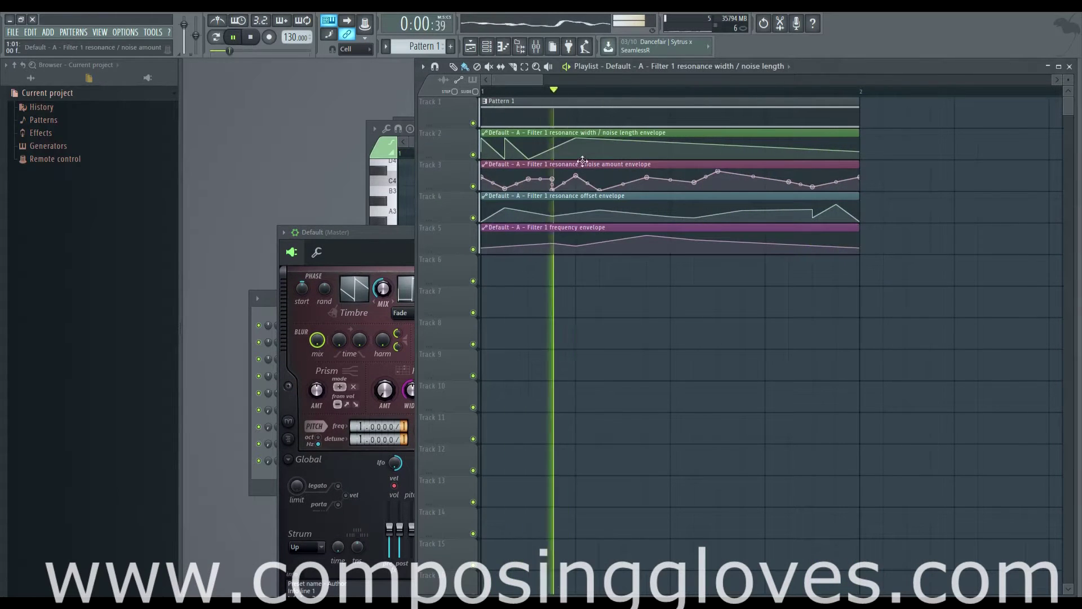
pyautogui.press('space')
pyautogui.scroll(-3, 565, 142)
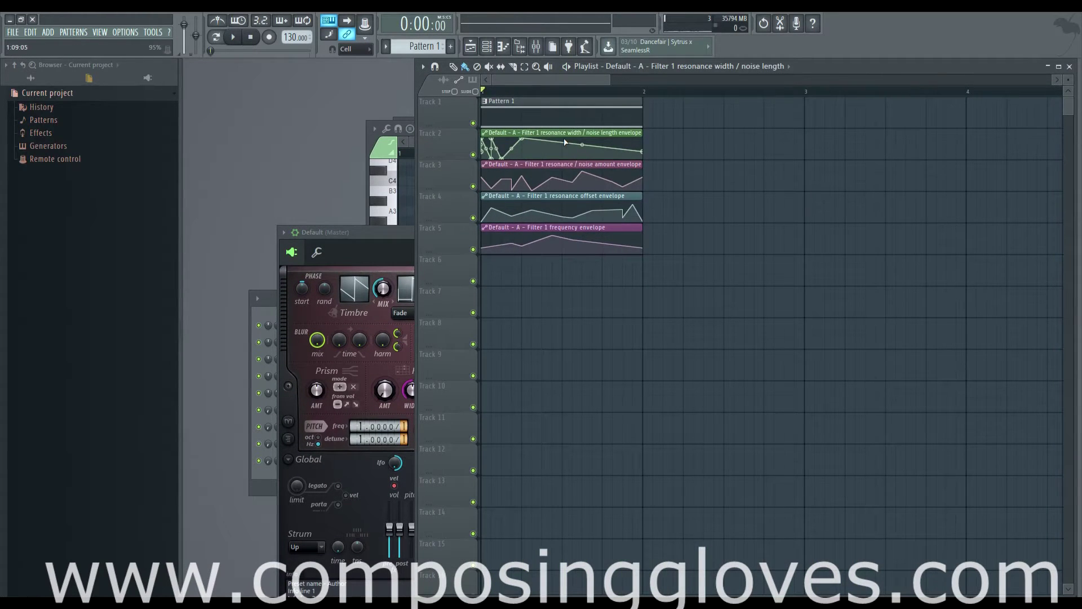
pyautogui.click(378, 231)
pyautogui.moveTo(448, 233); pyautogui.dragTo(451, 126)
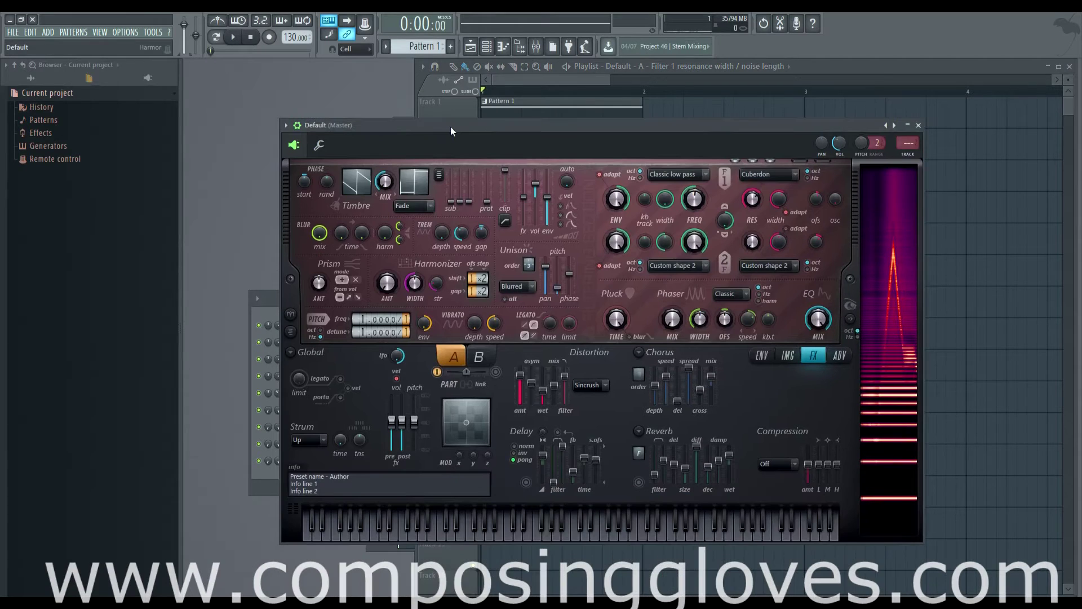
pyautogui.press('space')
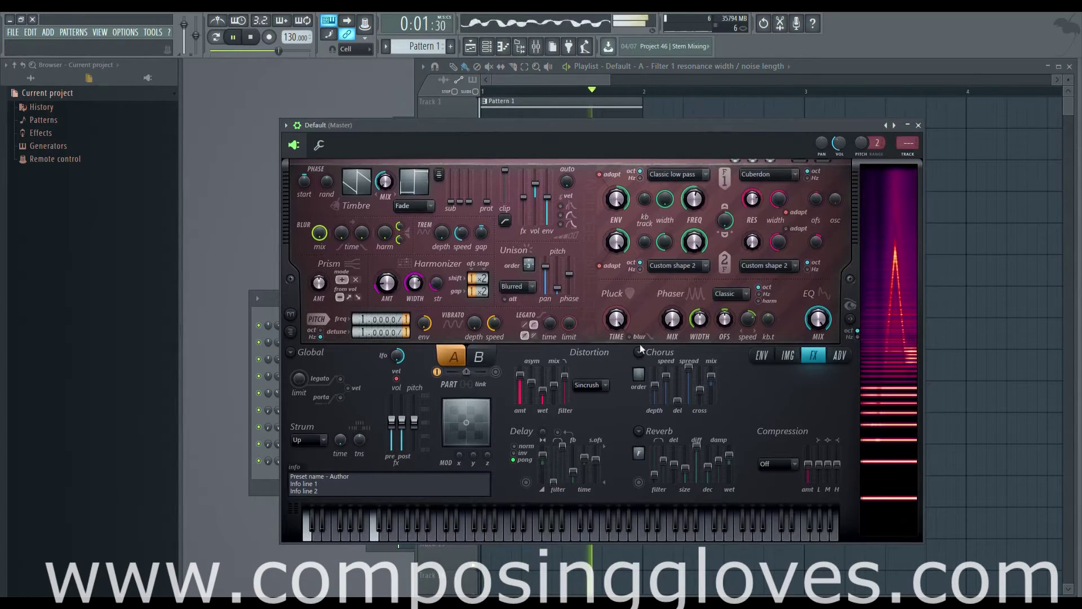
pyautogui.press('space')
# Review Harmor's advanced settings, its envelope page, and the filter 1 automation clips in the playlist.
pyautogui.click(836, 354)
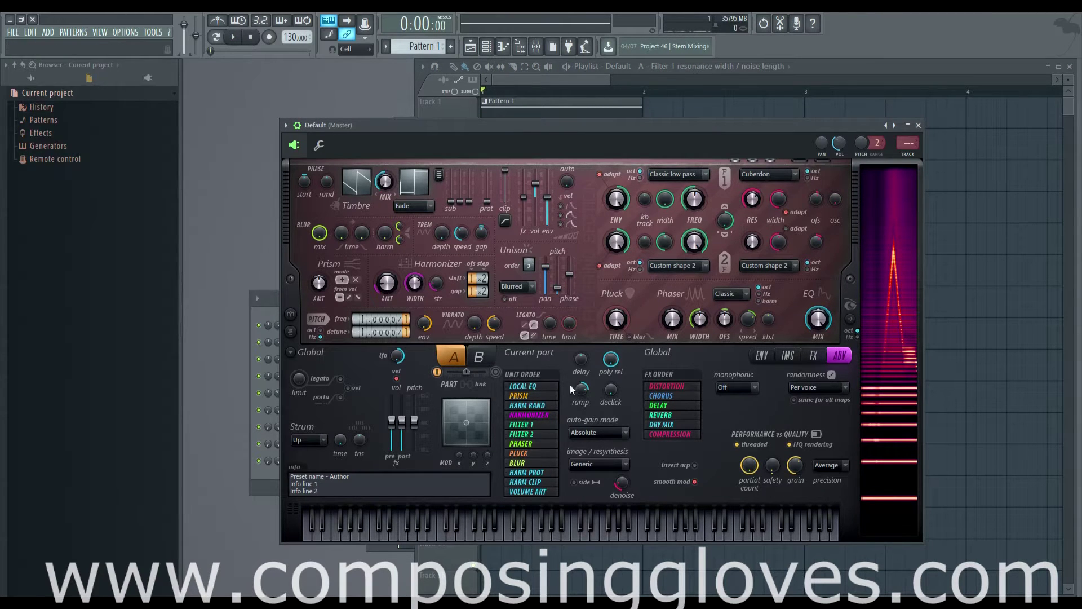
pyautogui.click(761, 357)
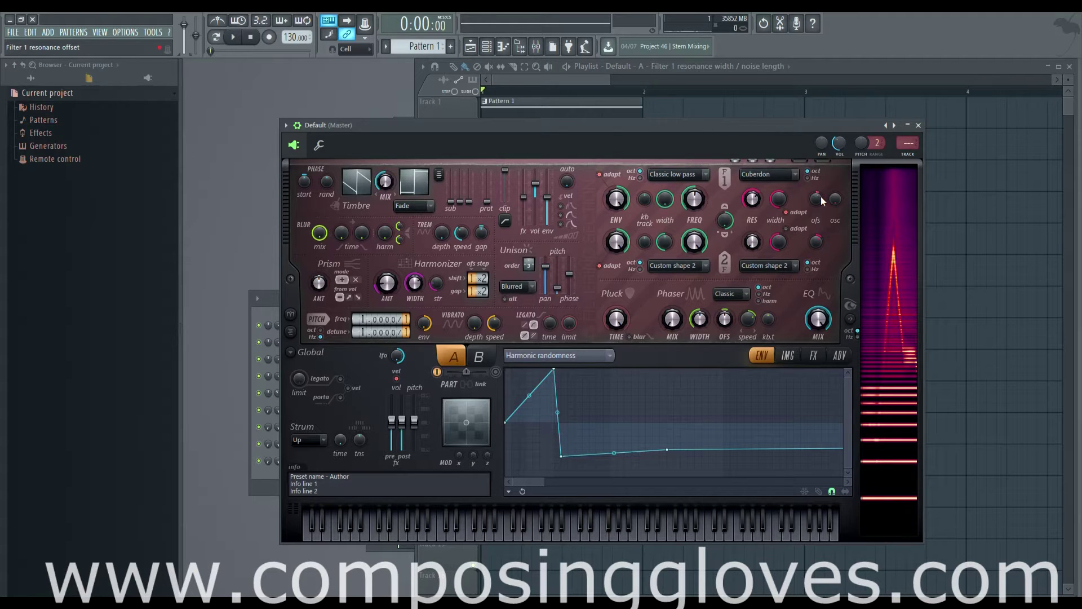
pyautogui.click(597, 79)
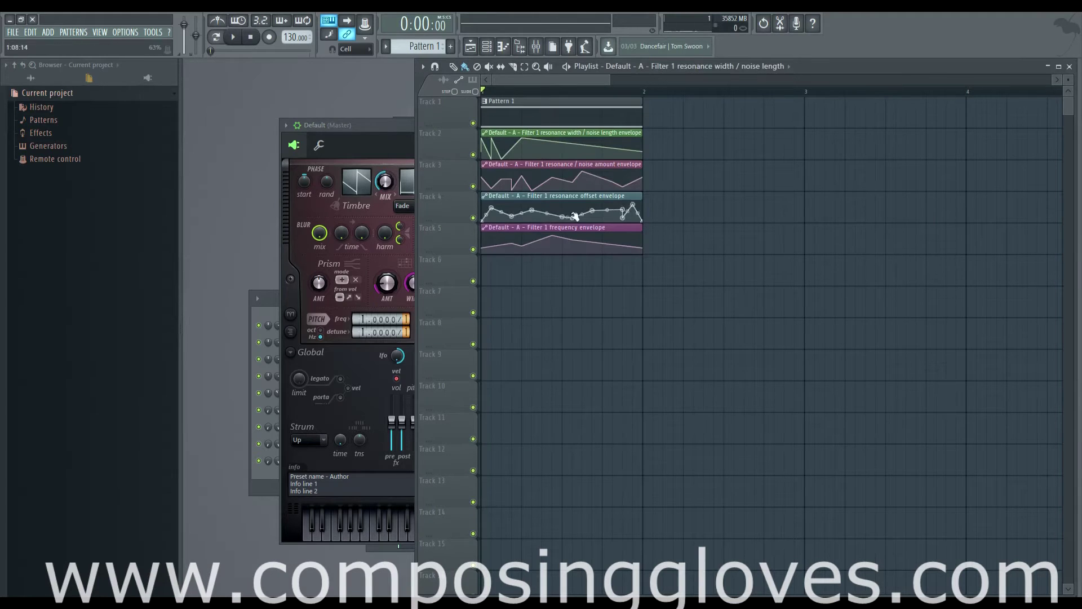
pyautogui.scroll(4, 637, 192)
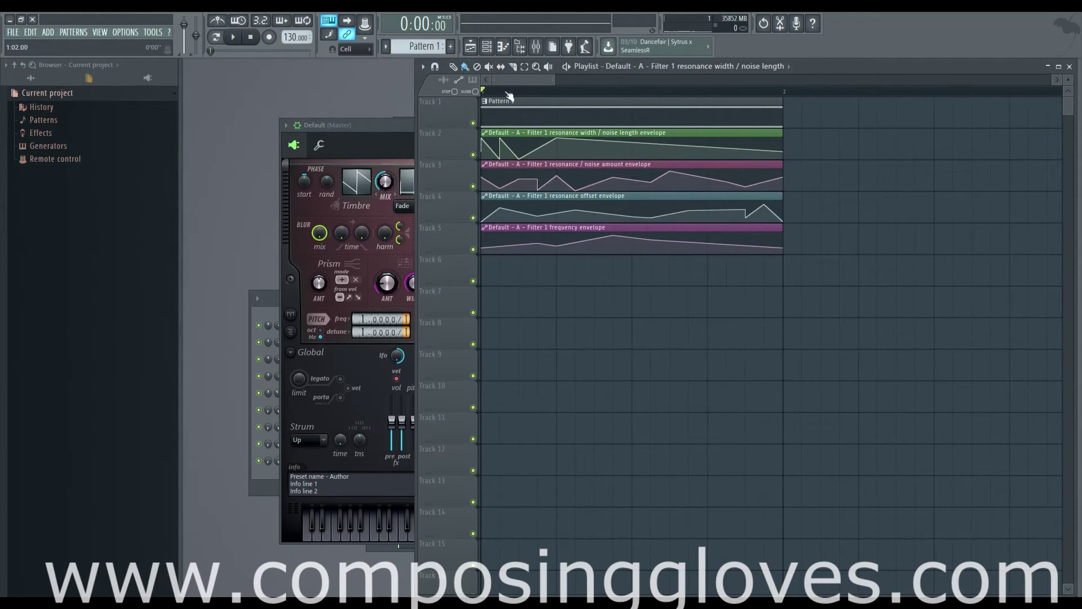
pyautogui.click(393, 128)
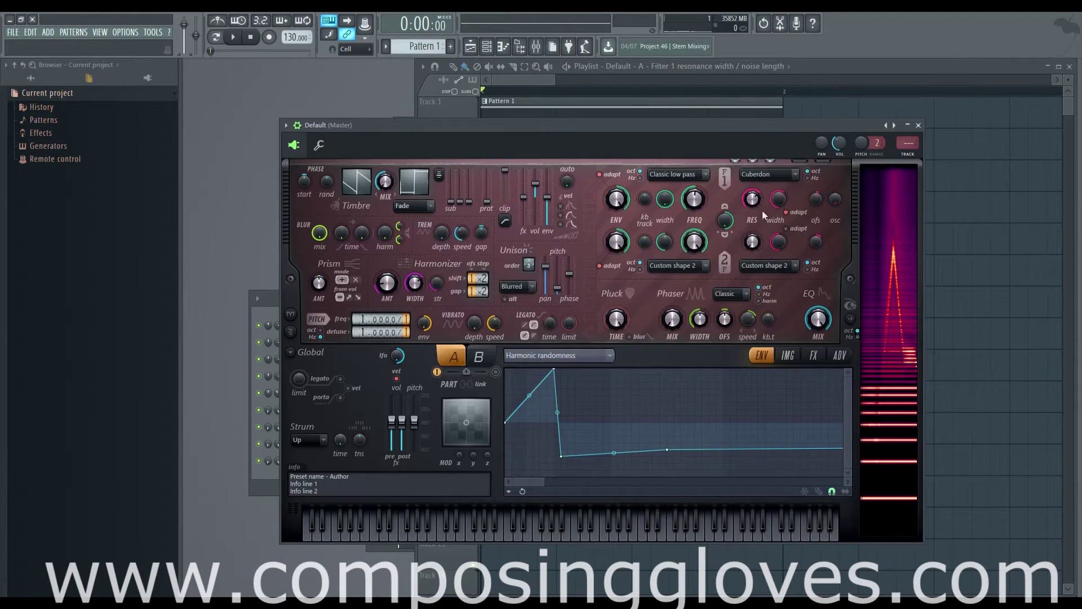